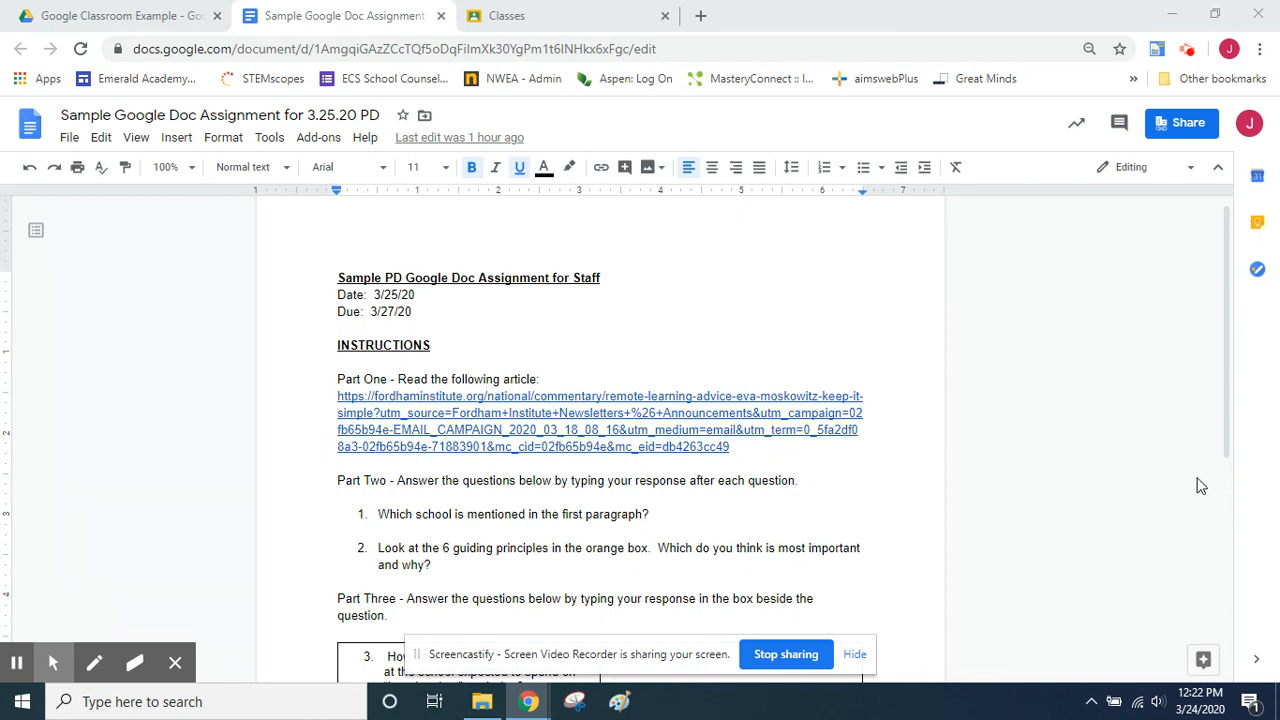
# Review the assignment document from its instructions down to the Part Three question table.
pyautogui.moveTo(1226, 388)
pyautogui.mouseDown()
pyautogui.moveTo(1220, 505)
pyautogui.moveTo(1214, 397)
pyautogui.mouseUp()
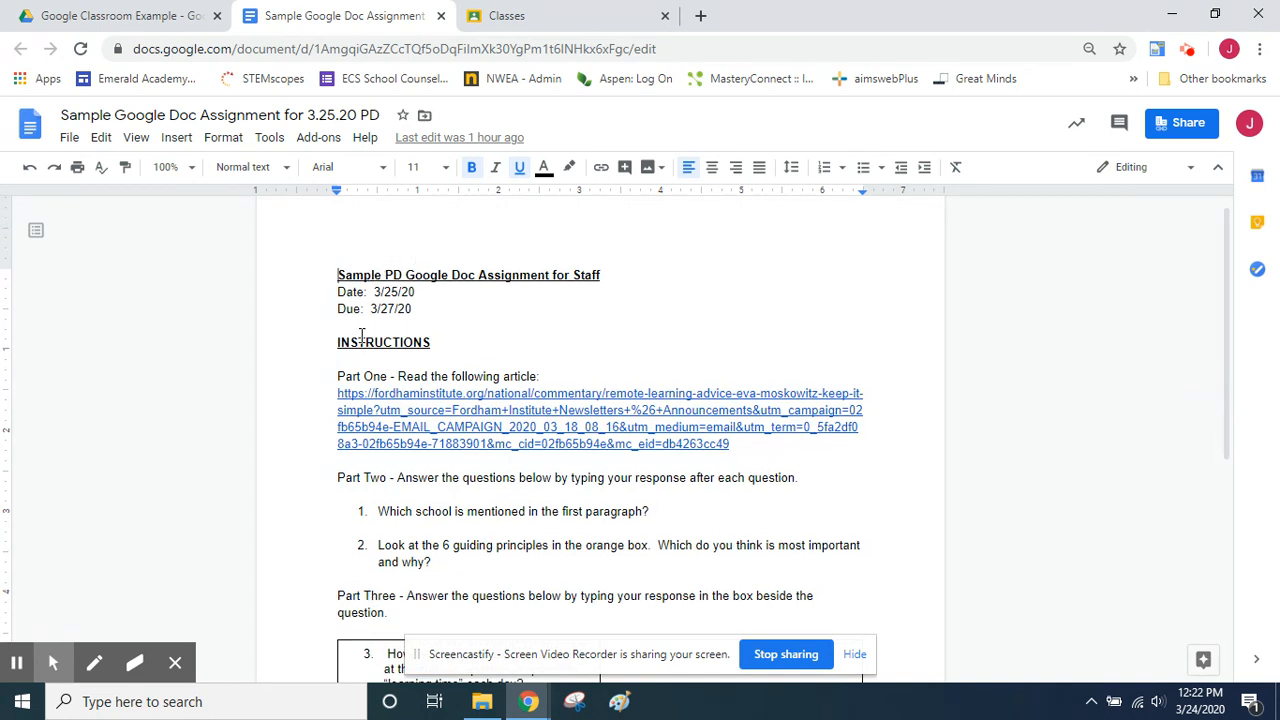
pyautogui.moveTo(1230, 352); pyautogui.dragTo(1188, 450)
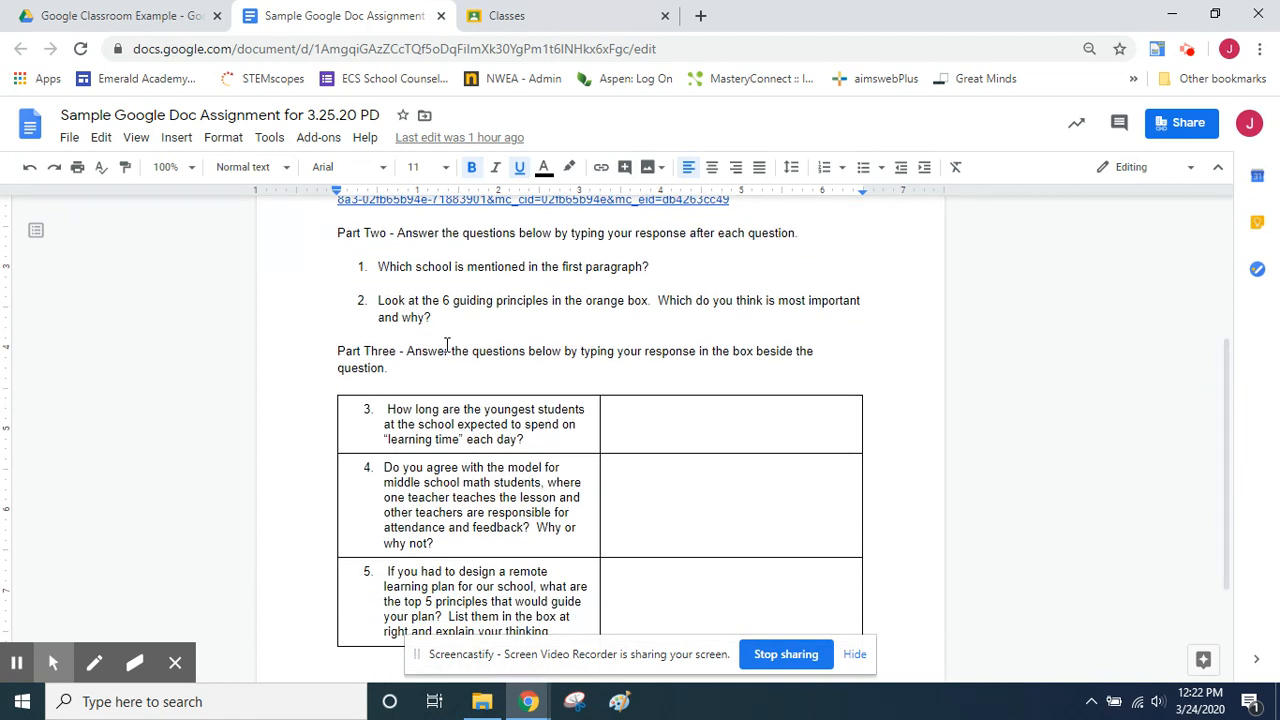
pyautogui.moveTo(1229, 366)
pyautogui.mouseDown()
pyautogui.moveTo(1231, 457)
pyautogui.moveTo(1220, 366)
pyautogui.mouseUp()
pyautogui.click(668, 291)
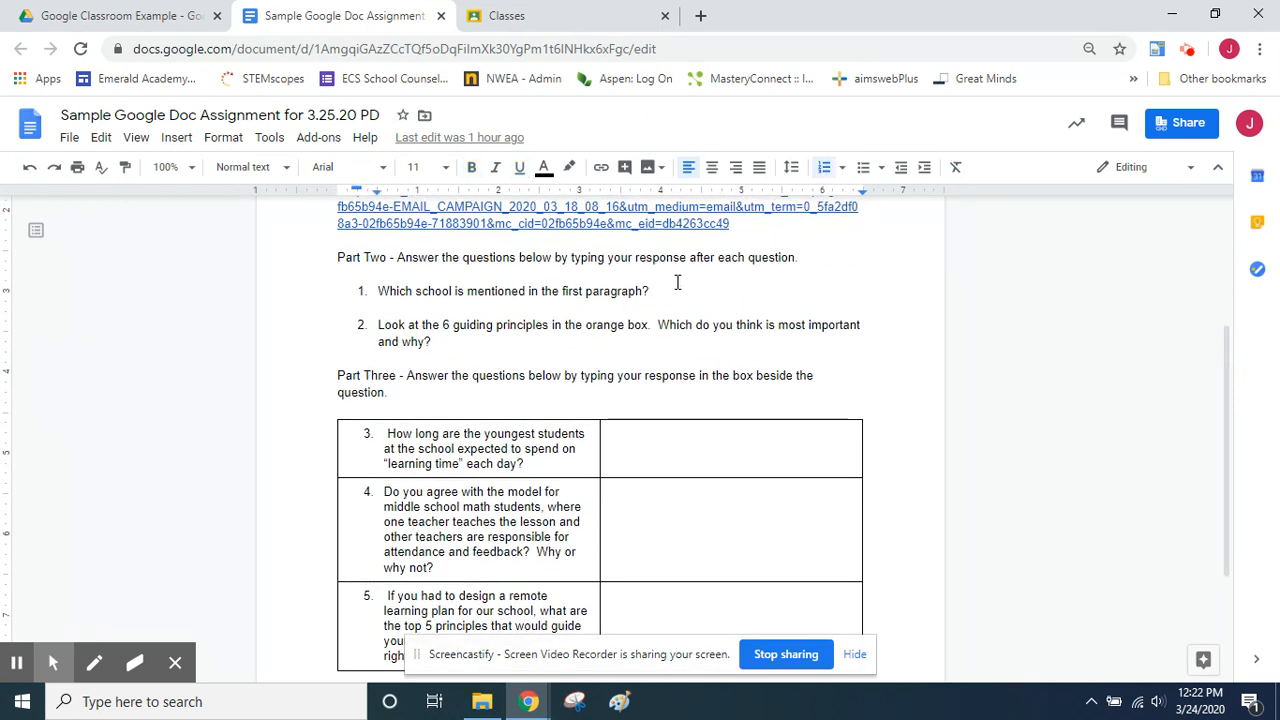
pyautogui.moveTo(1229, 391); pyautogui.dragTo(1231, 470)
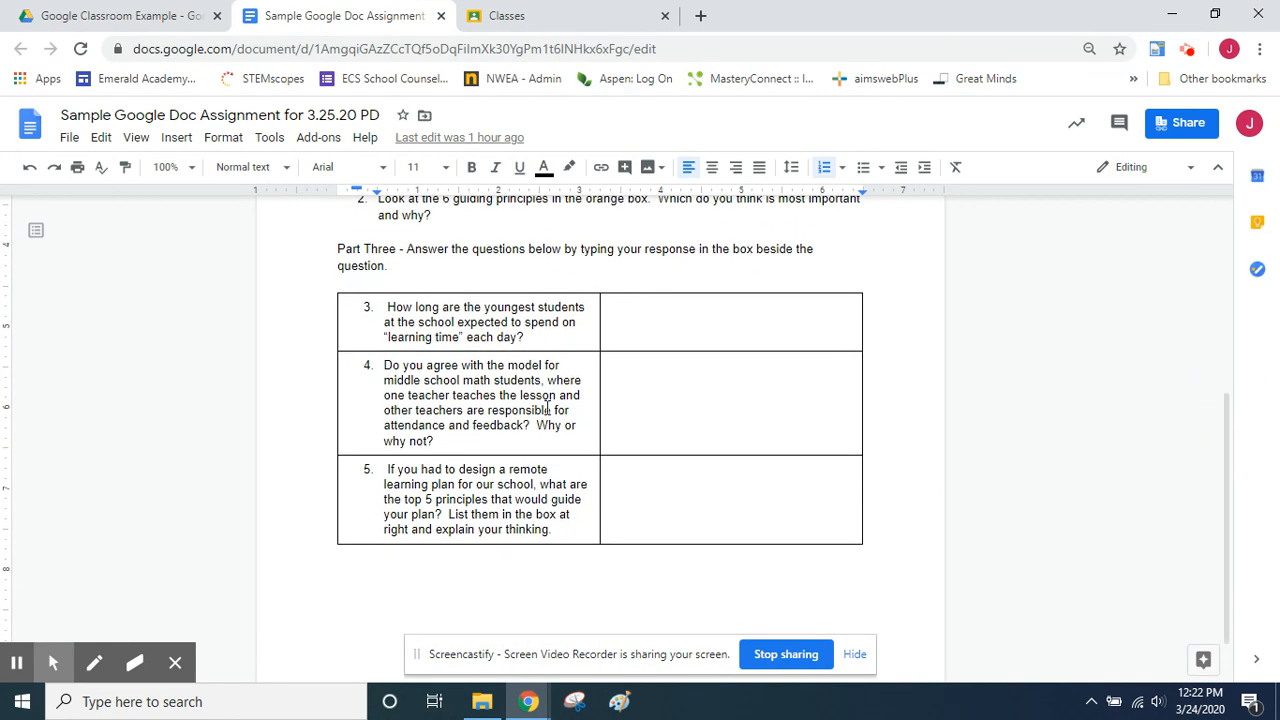
# Add the line "Type in the table below." beneath the Part Three question table, leaving room for another table.
pyautogui.scroll(-1, 1190, 582)
pyautogui.click(610, 587)
pyautogui.press('Return')
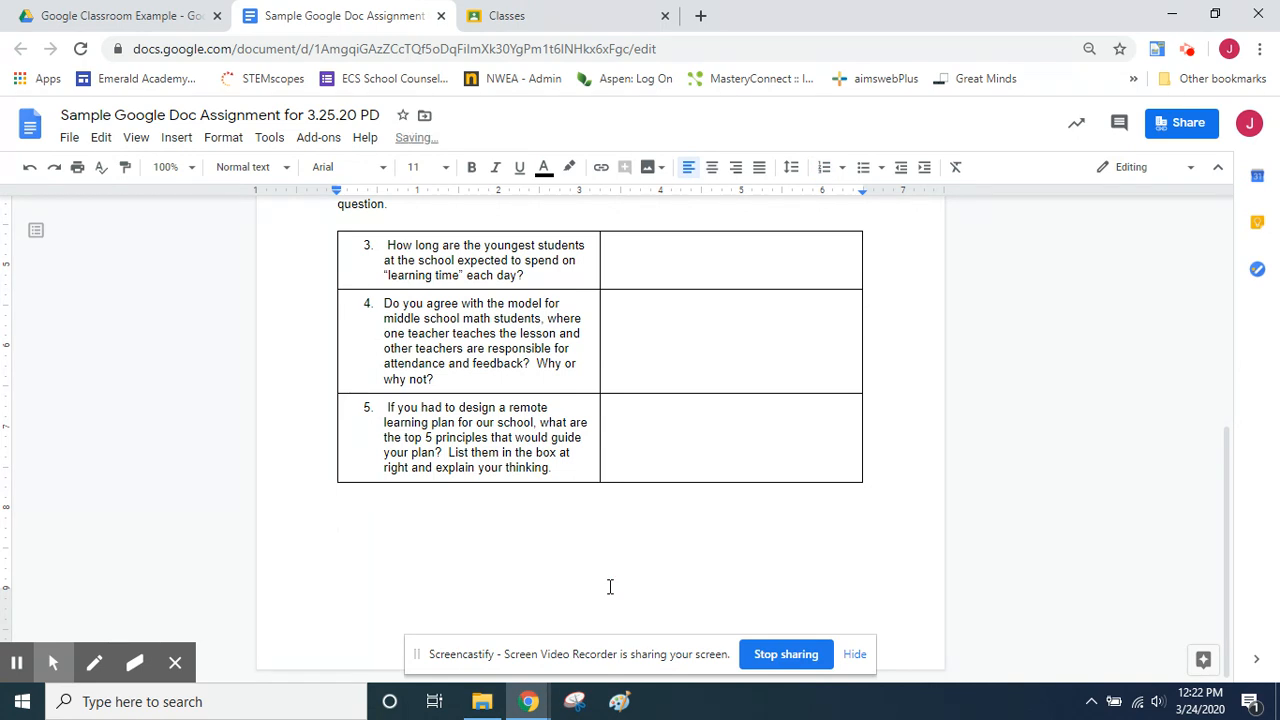
pyautogui.write('Type in the table below')
pyautogui.press('BackSpace')
pyautogui.press('BackSpace')
pyautogui.press('BackSpace')
pyautogui.write('elow.')
pyautogui.press('Return')
pyautogui.press('Return')
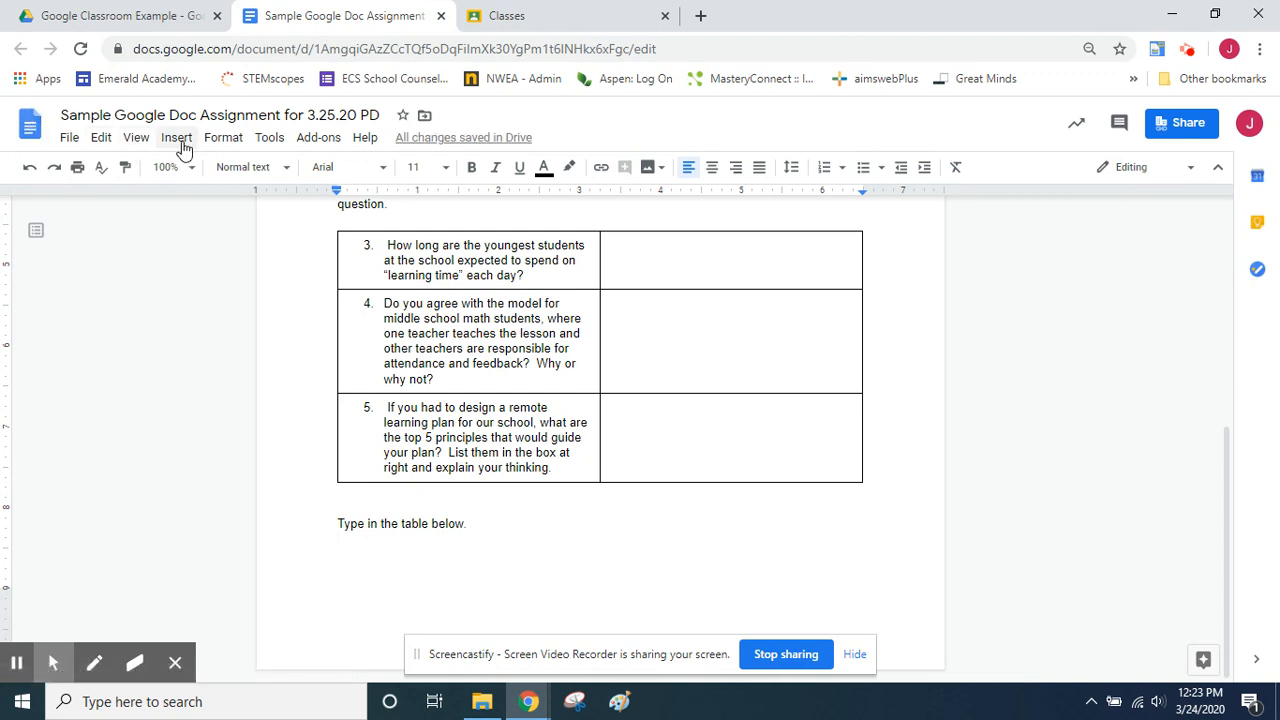
# Insert a table with two columns and three rows below the "Type in the table below." line.
pyautogui.click(181, 141)
pyautogui.moveTo(224, 201)
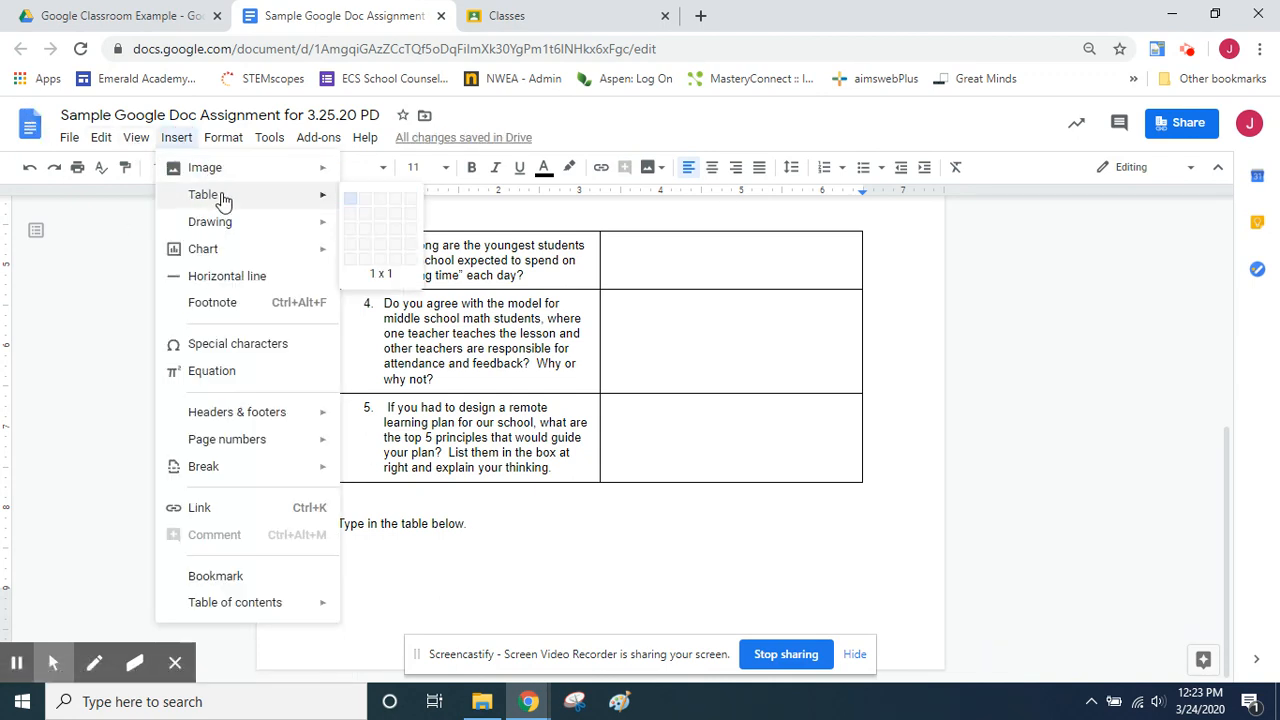
pyautogui.click(367, 243)
pyautogui.scroll(-3, 575, 524)
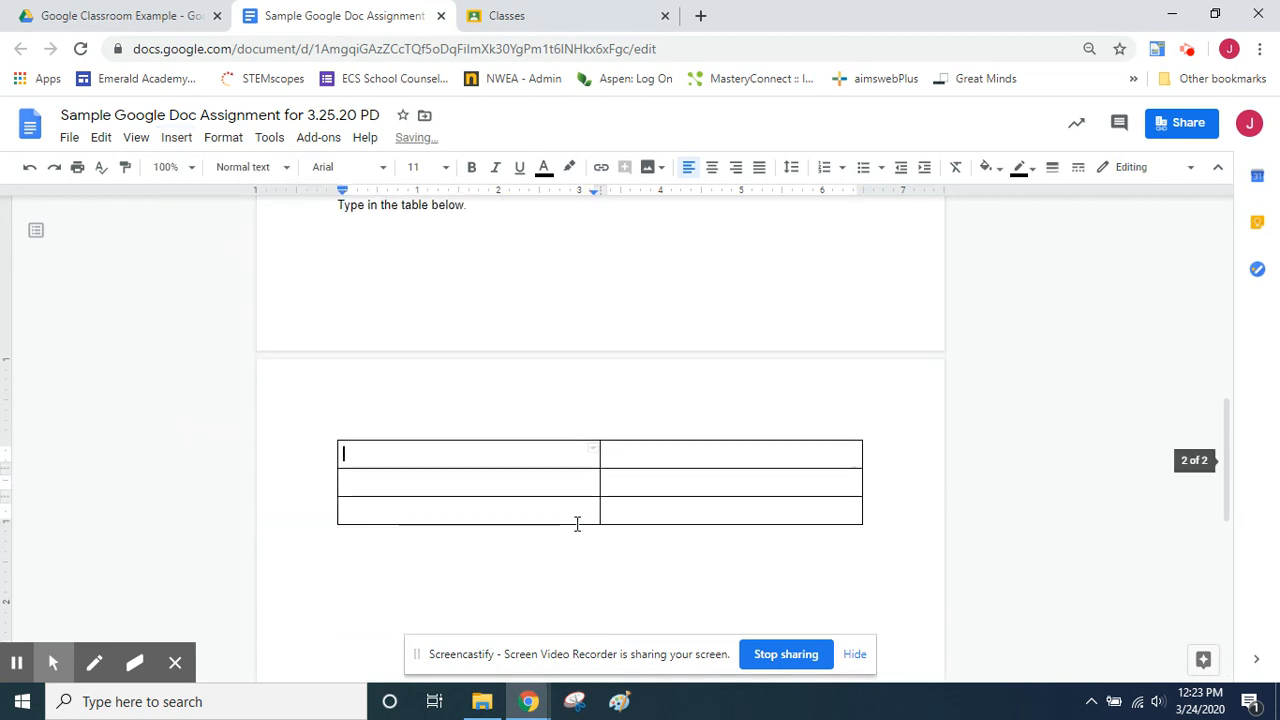
# Head the new table's columns "Question" and "Answer", and enter "Question balibhailnfeln" as numbered item 1 under Question.
pyautogui.write('Question')
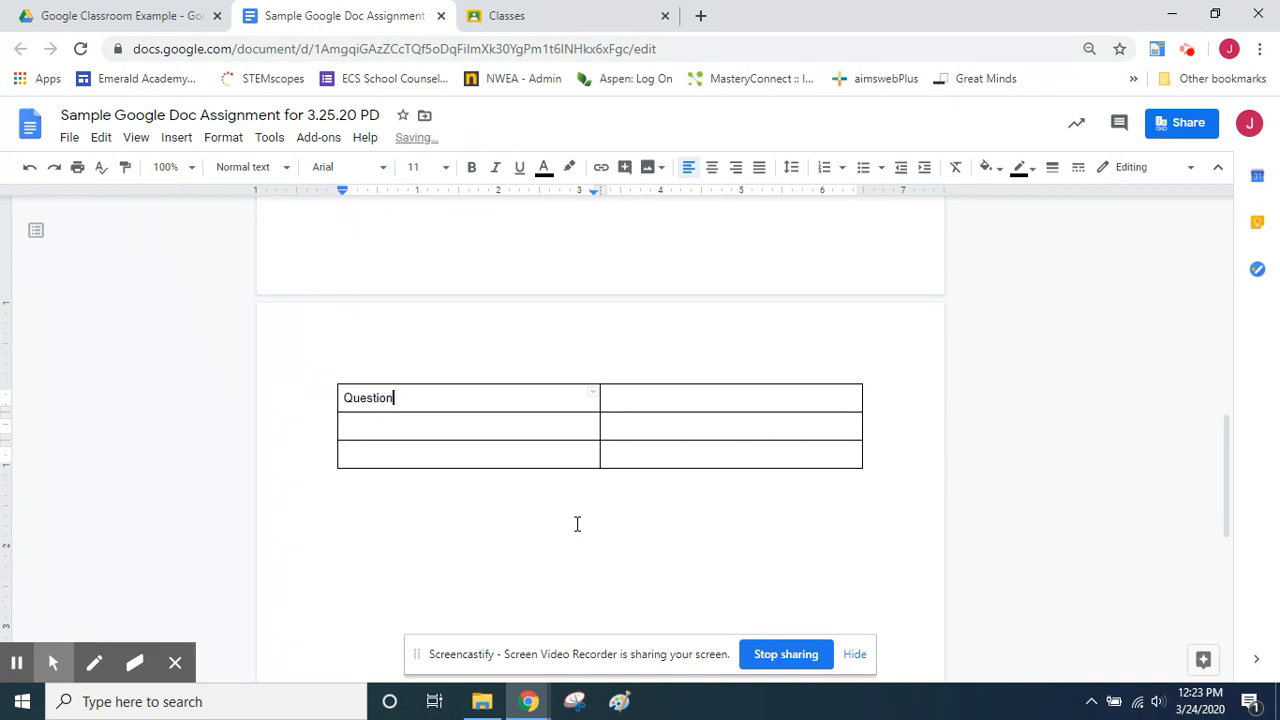
pyautogui.press('Tab')
pyautogui.write('Answer')
pyautogui.press('Tab')
pyautogui.write('1. Question ')
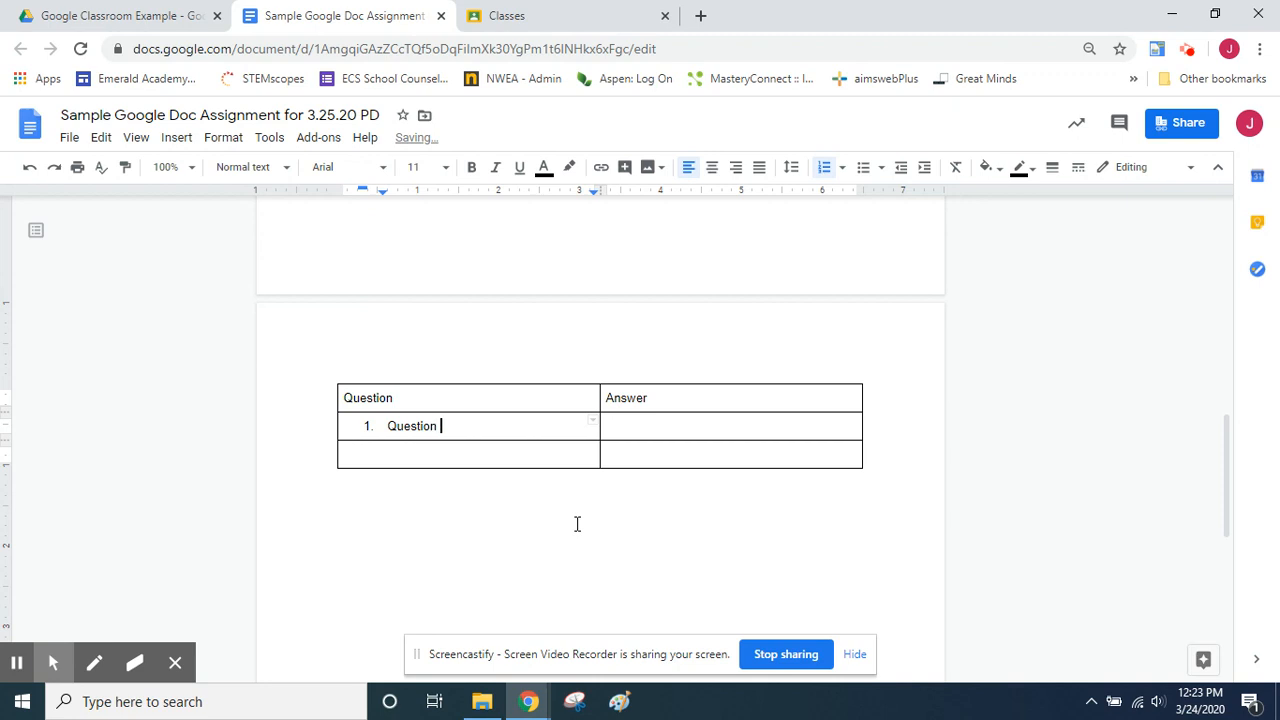
pyautogui.write('balibhailnfeln')
pyautogui.click(636, 425)
pyautogui.click(519, 453)
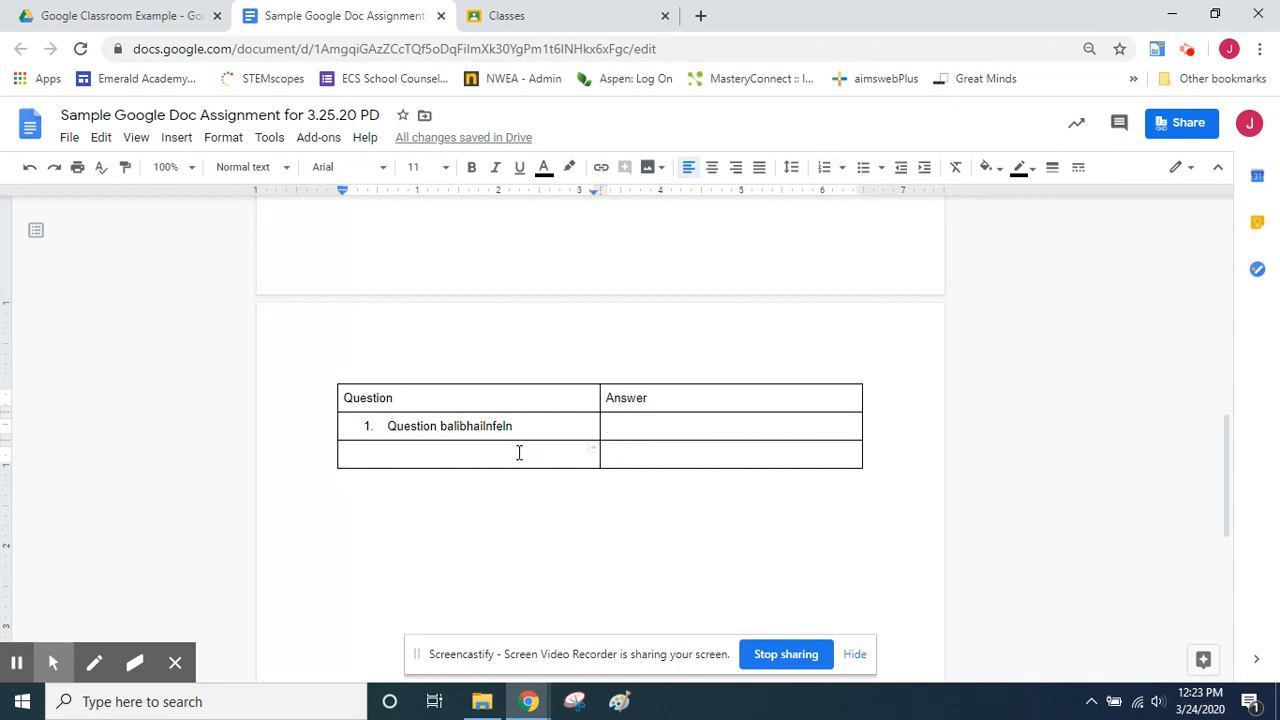
# Switch to Google Classroom and look through the list of classes down to the last one.
pyautogui.moveTo(1227, 457); pyautogui.dragTo(1198, 222)
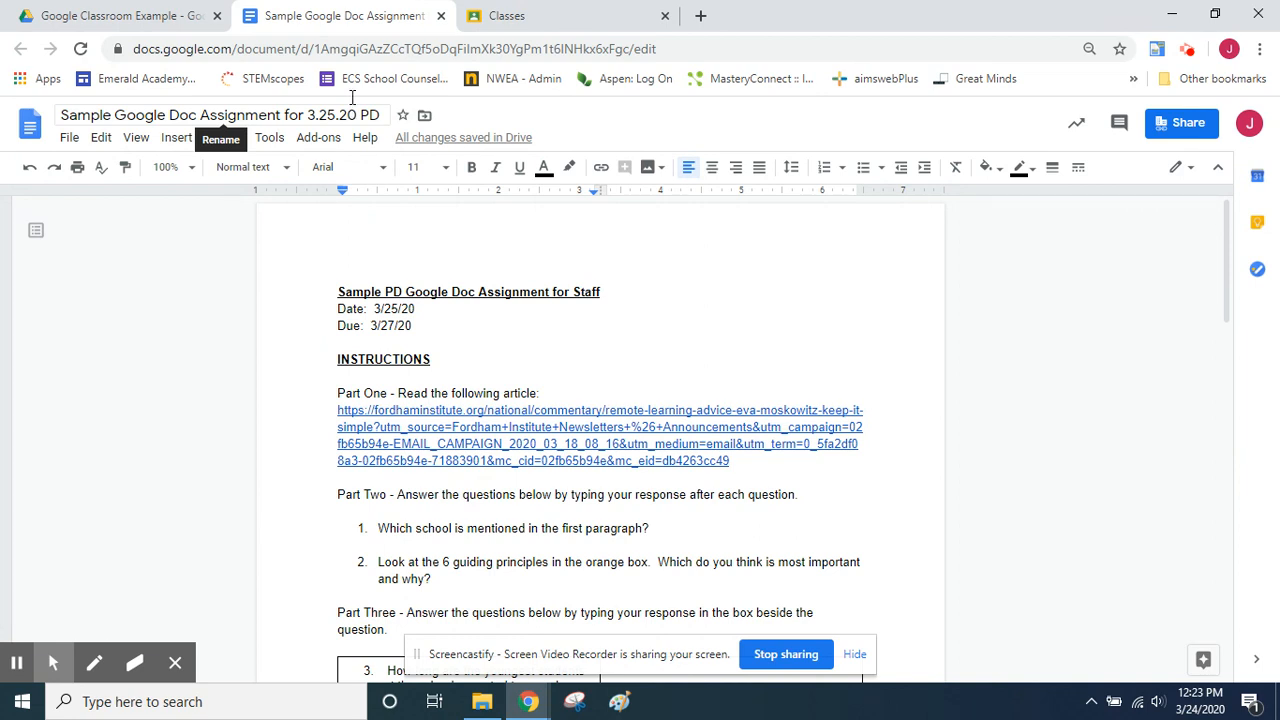
pyautogui.click(557, 8)
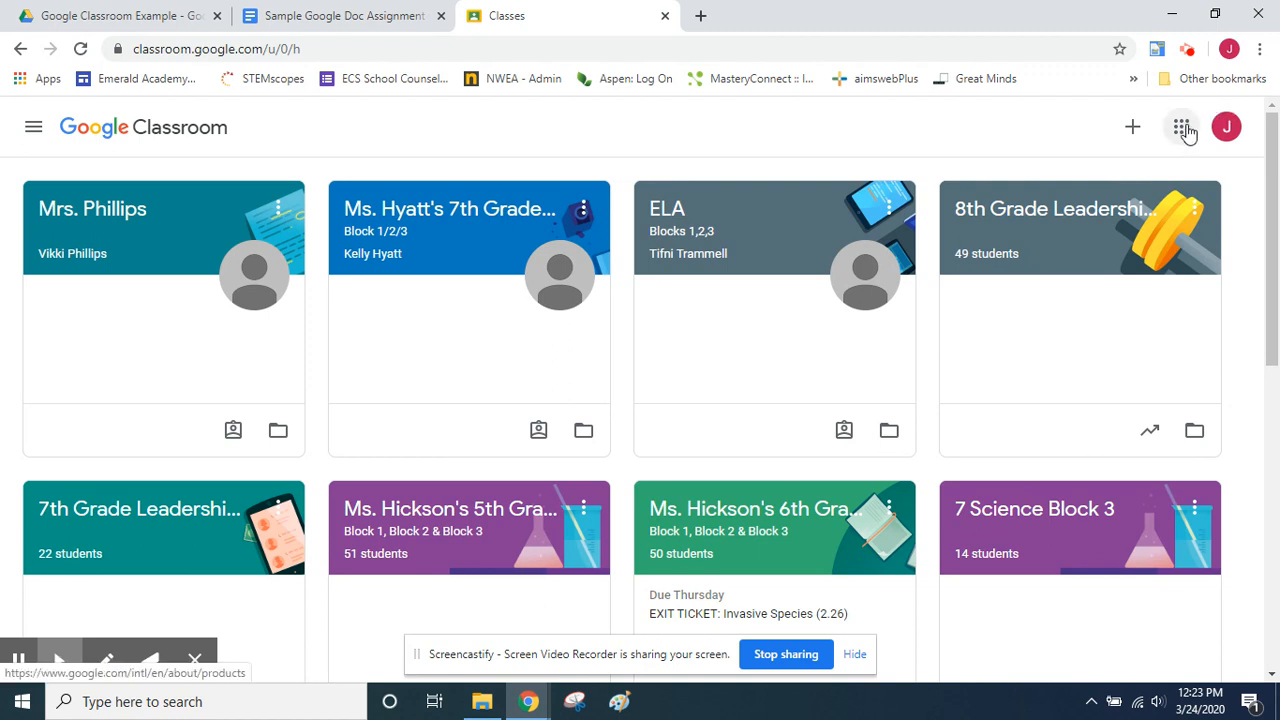
pyautogui.click(1181, 127)
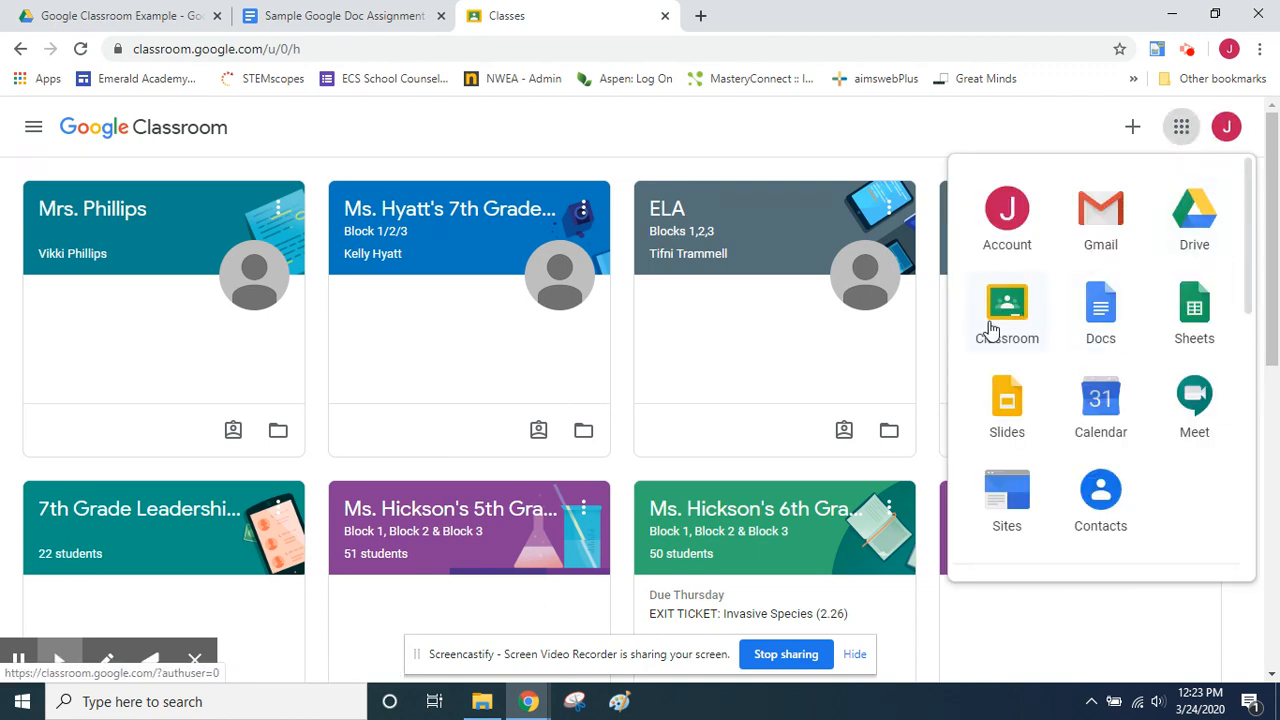
pyautogui.click(613, 123)
pyautogui.moveTo(1276, 240); pyautogui.dragTo(1276, 553)
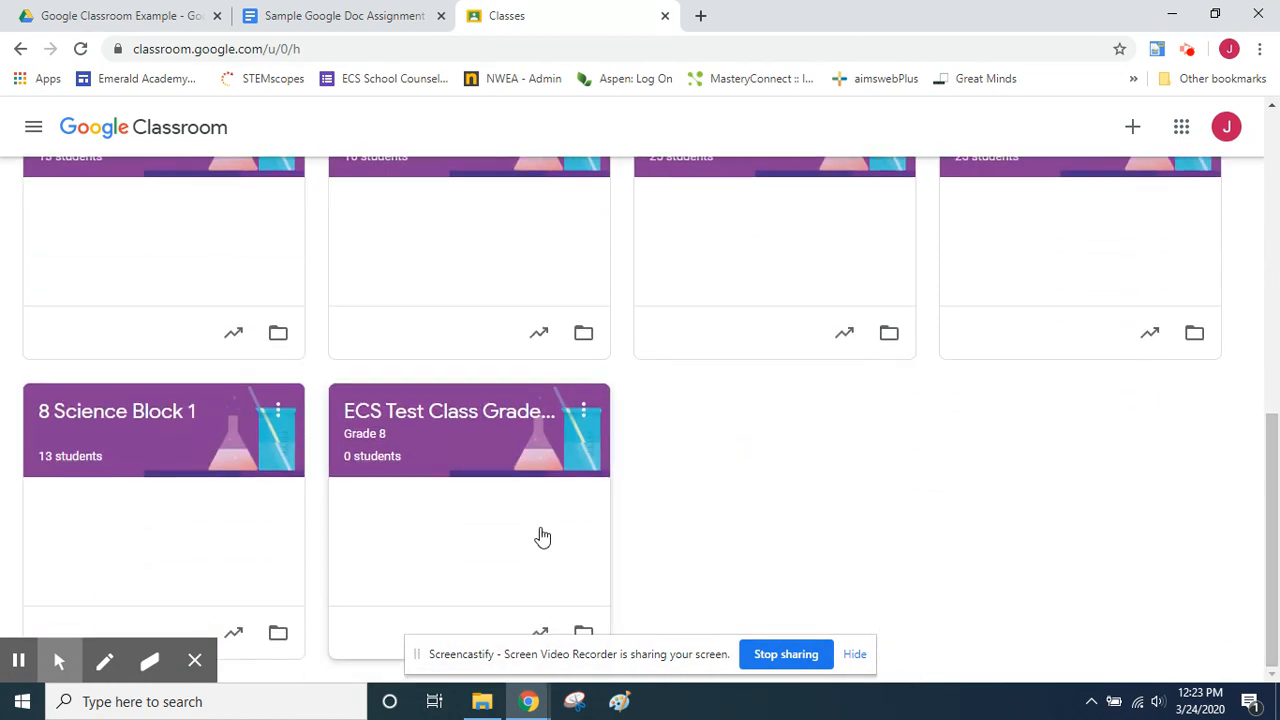
pyautogui.moveTo(1277, 492); pyautogui.dragTo(1278, 555)
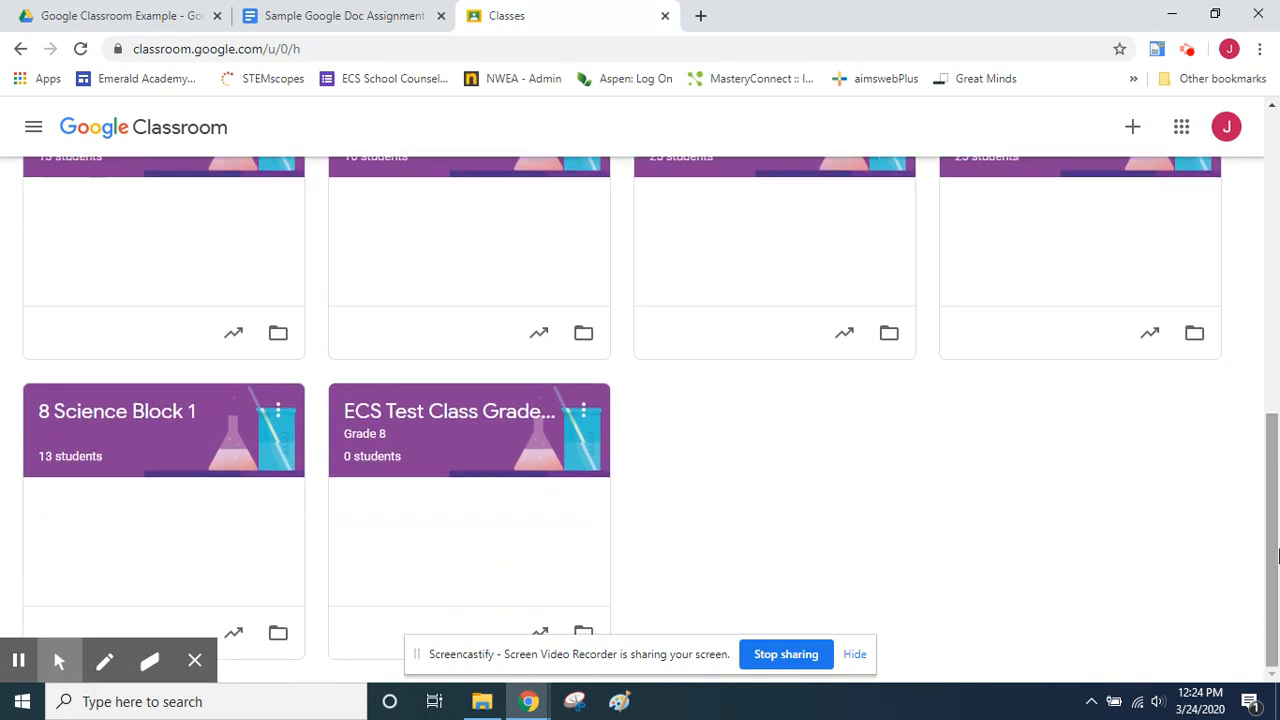
pyautogui.click(1133, 134)
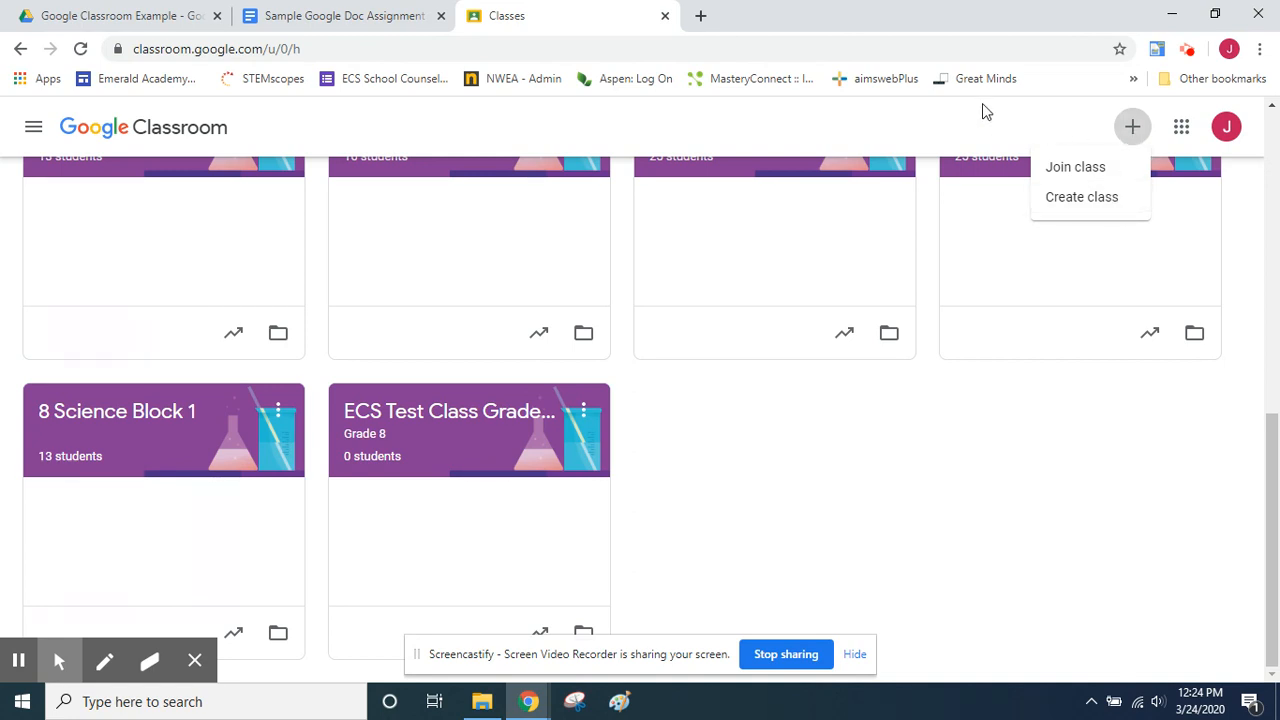
pyautogui.click(983, 110)
pyautogui.moveTo(1273, 557); pyautogui.dragTo(1275, 182)
# Create a new class named "Sample PD Test Class" without a section, subject or room.
pyautogui.click(1133, 127)
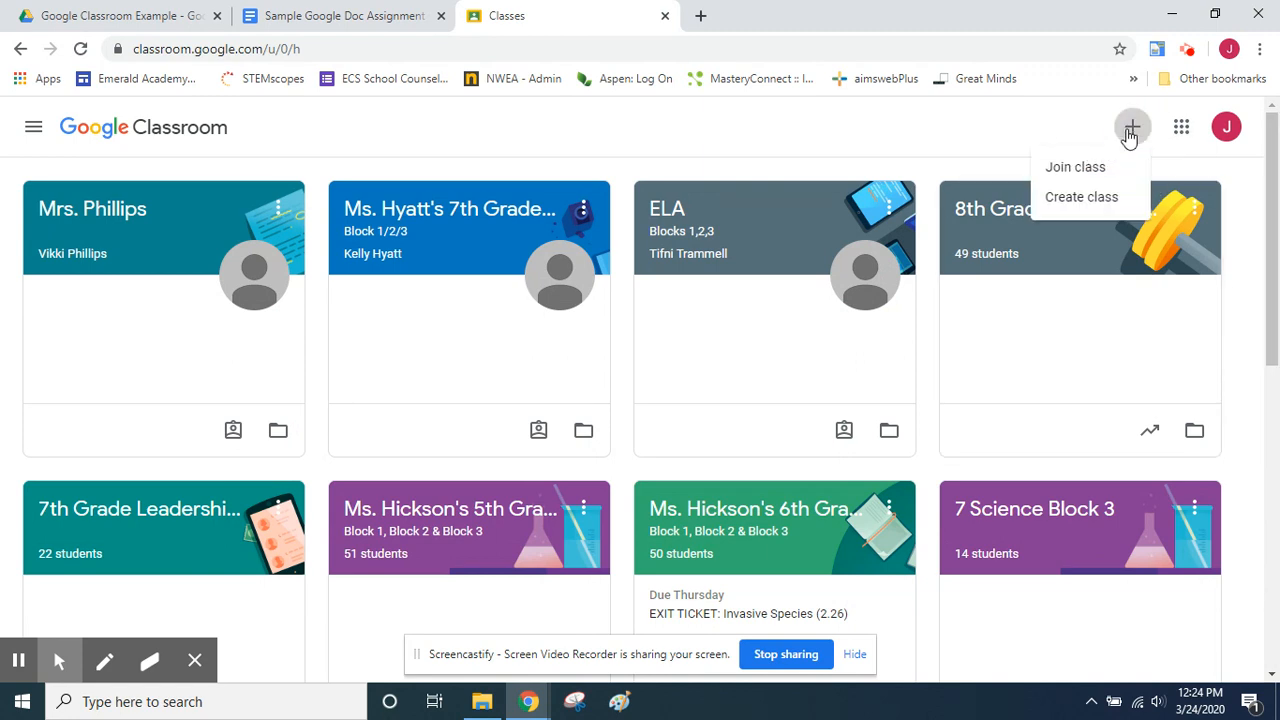
pyautogui.click(1083, 197)
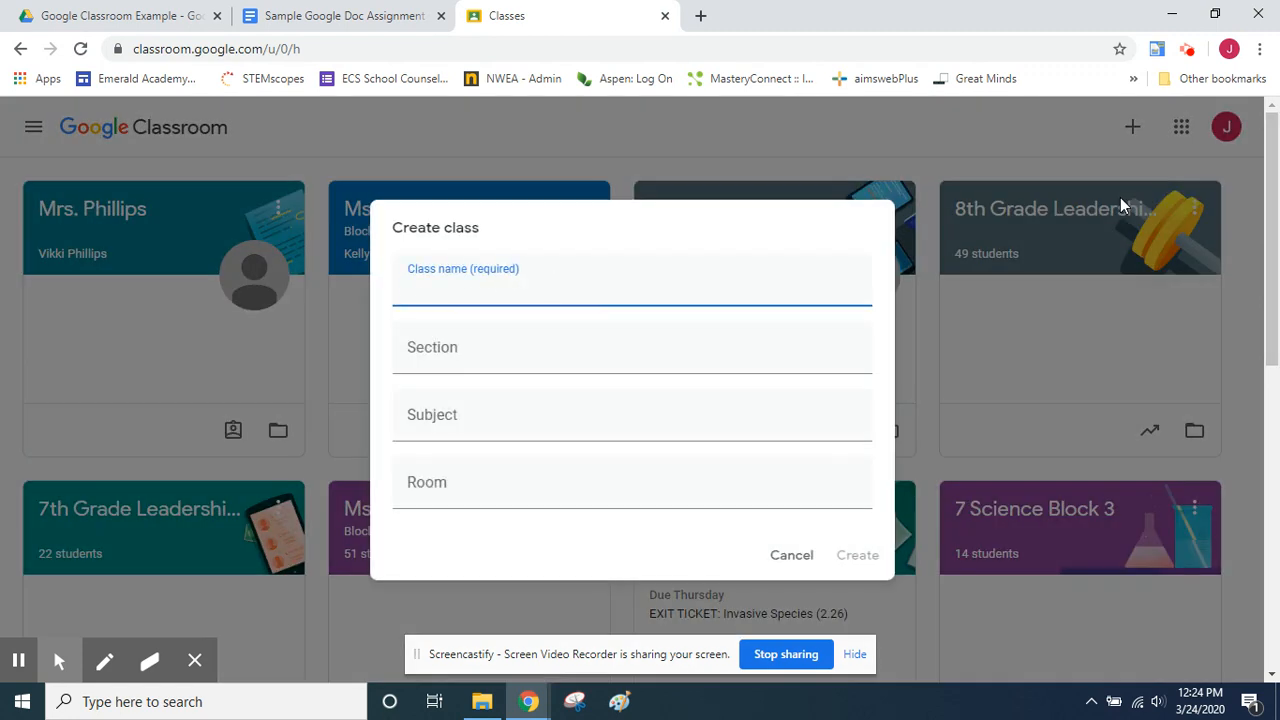
pyautogui.write('Sample PD Test C')
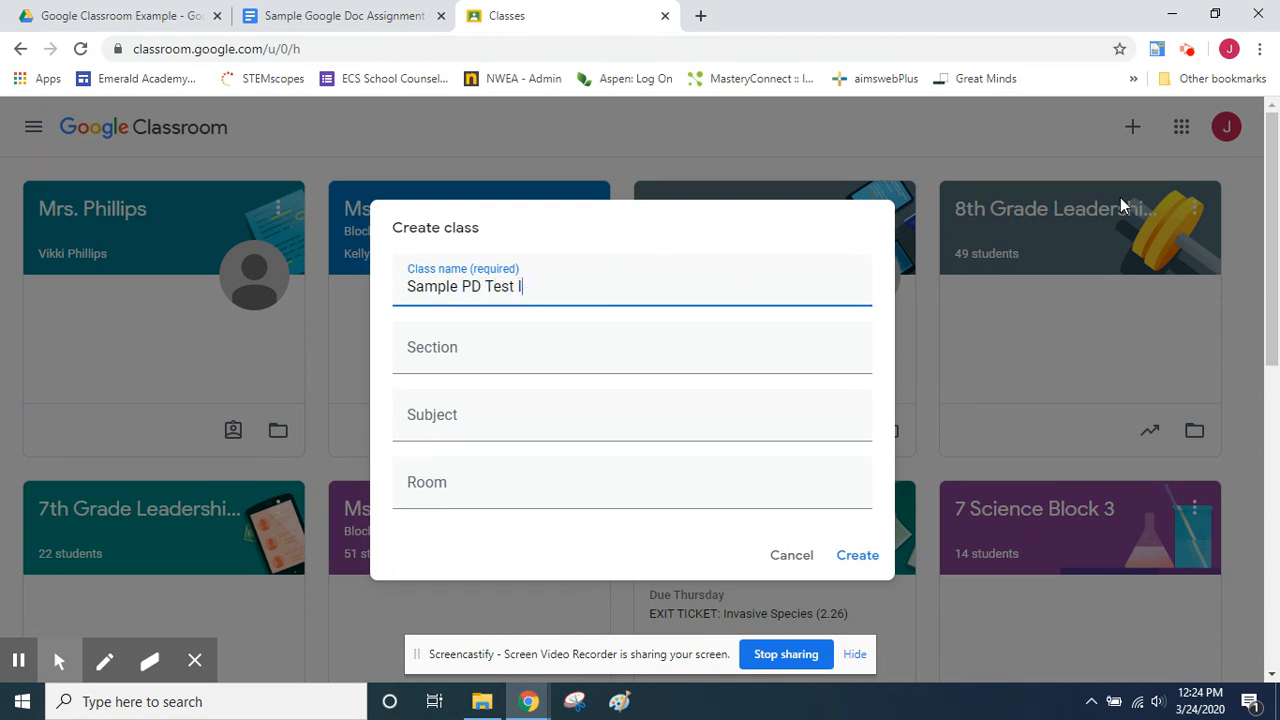
pyautogui.write('lass')
pyautogui.press('Tab')
pyautogui.press('Tab')
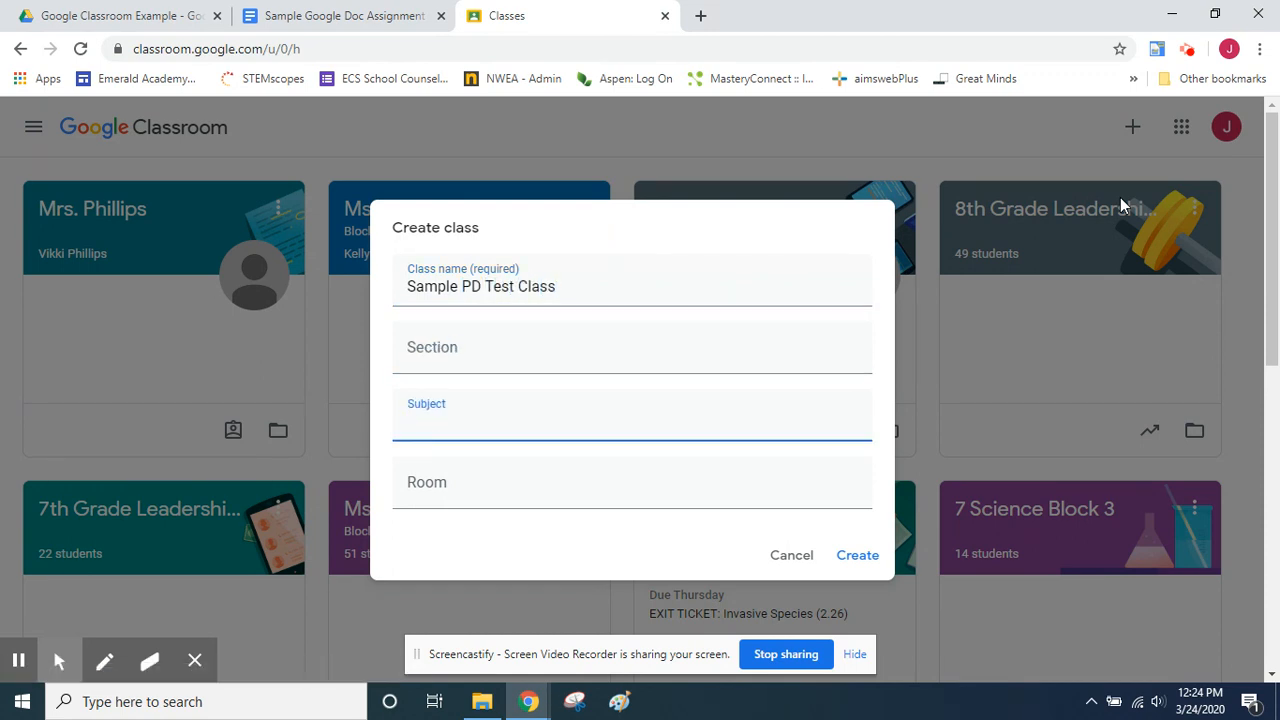
pyautogui.click(858, 557)
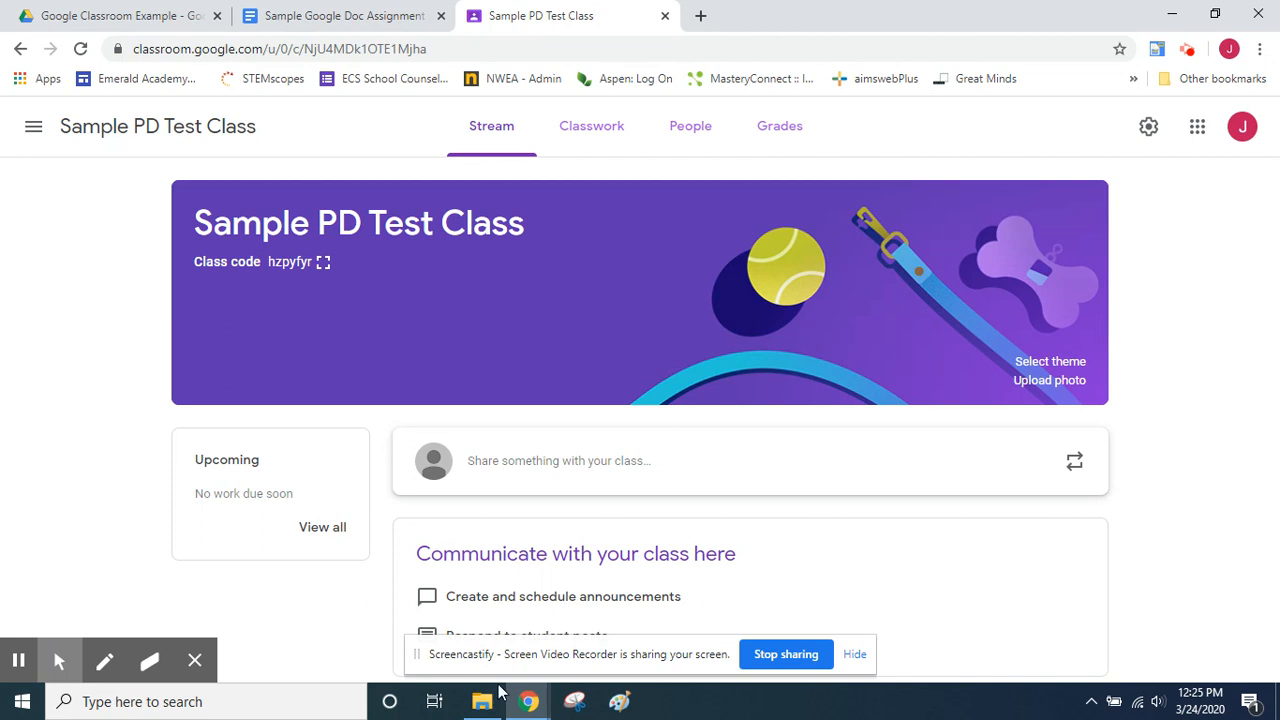
# Start a new assignment in the class's Classwork and title it "Classwork for Wednesday, 3/25".
pyautogui.click(592, 141)
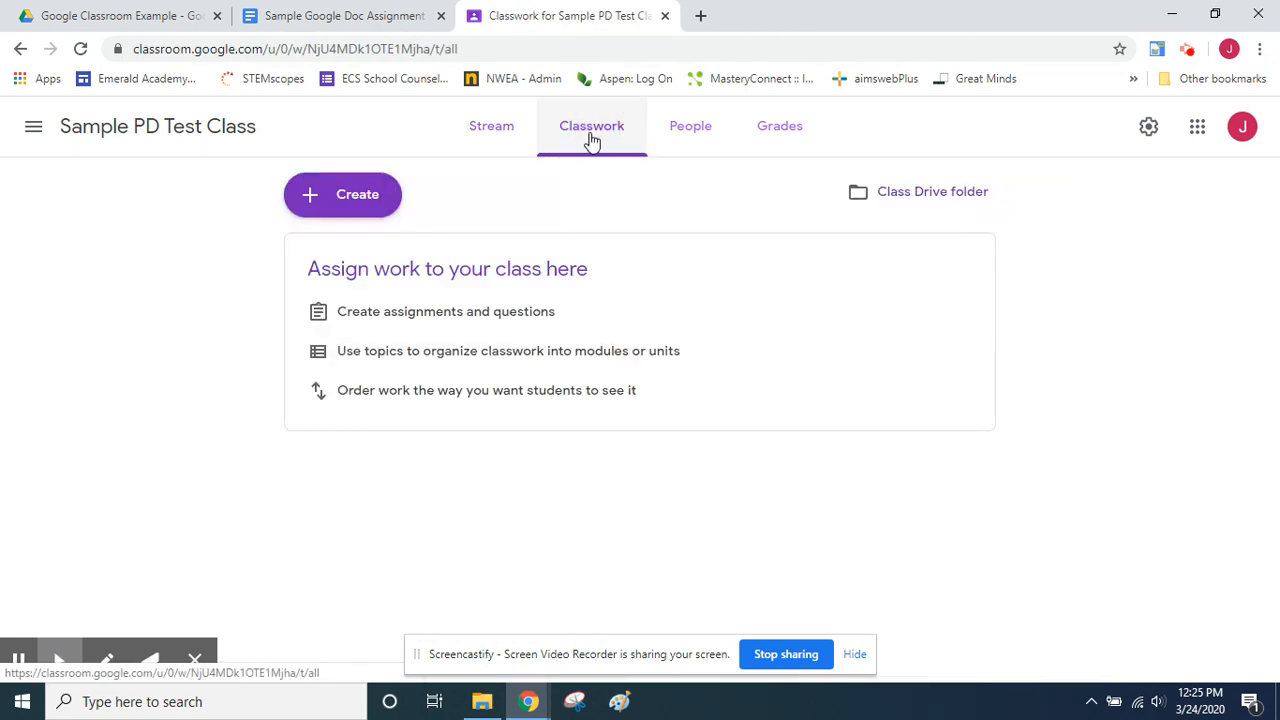
pyautogui.click(322, 17)
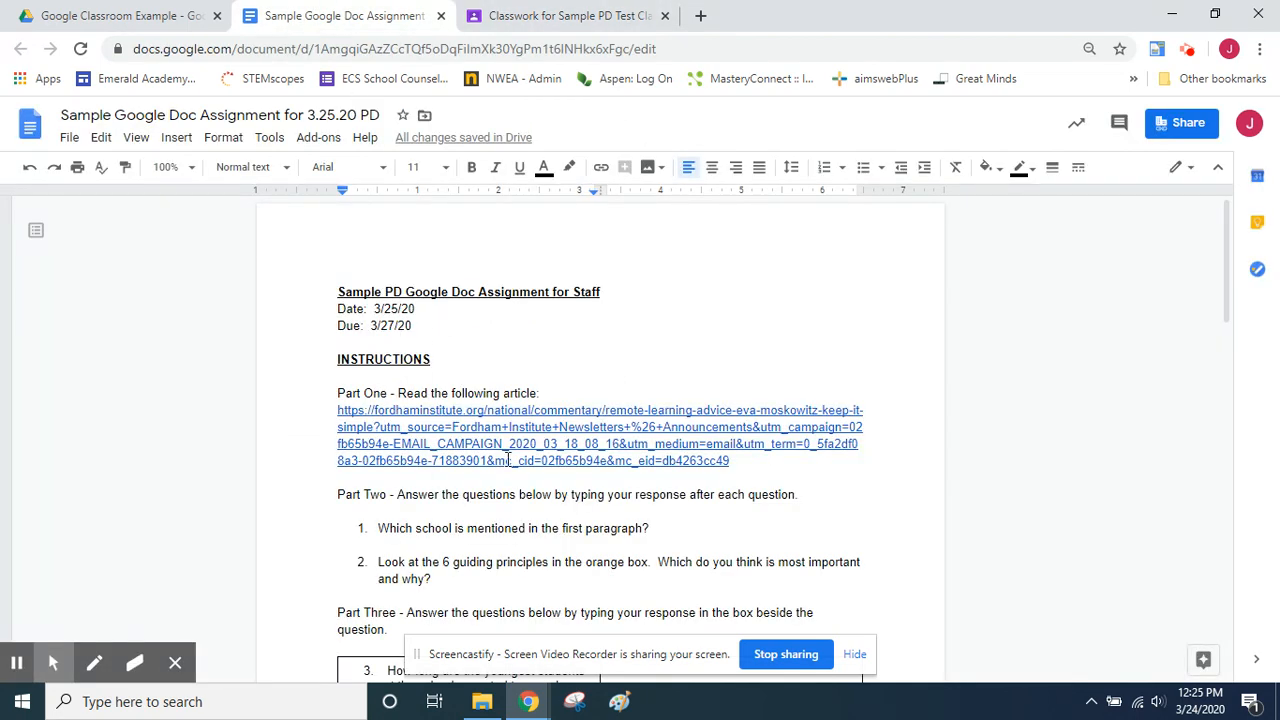
pyautogui.click(531, 8)
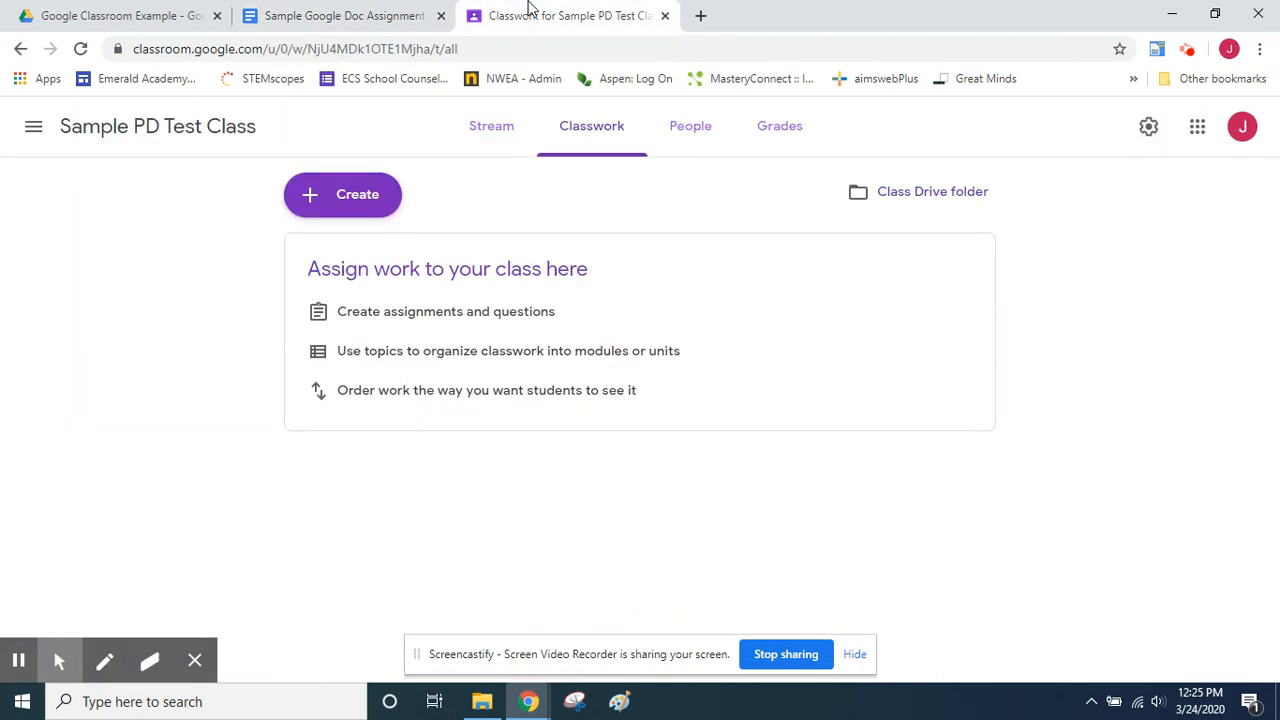
pyautogui.click(361, 198)
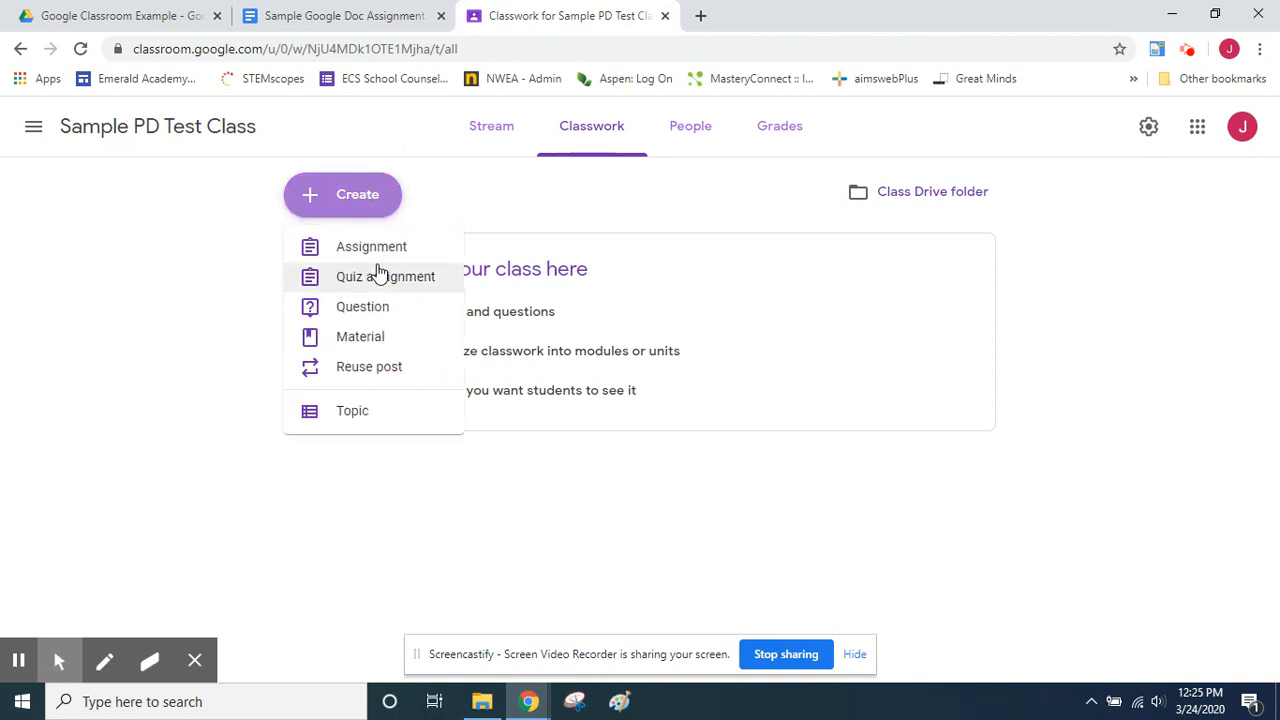
pyautogui.click(375, 252)
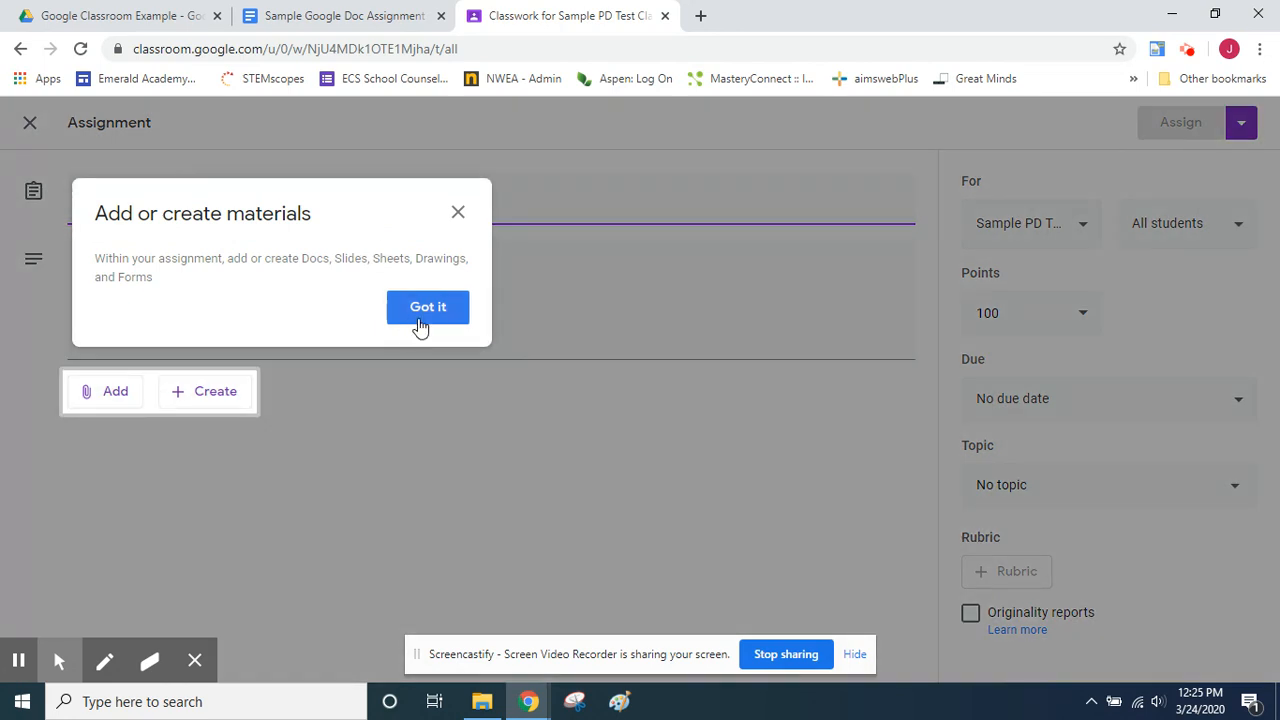
pyautogui.click(420, 310)
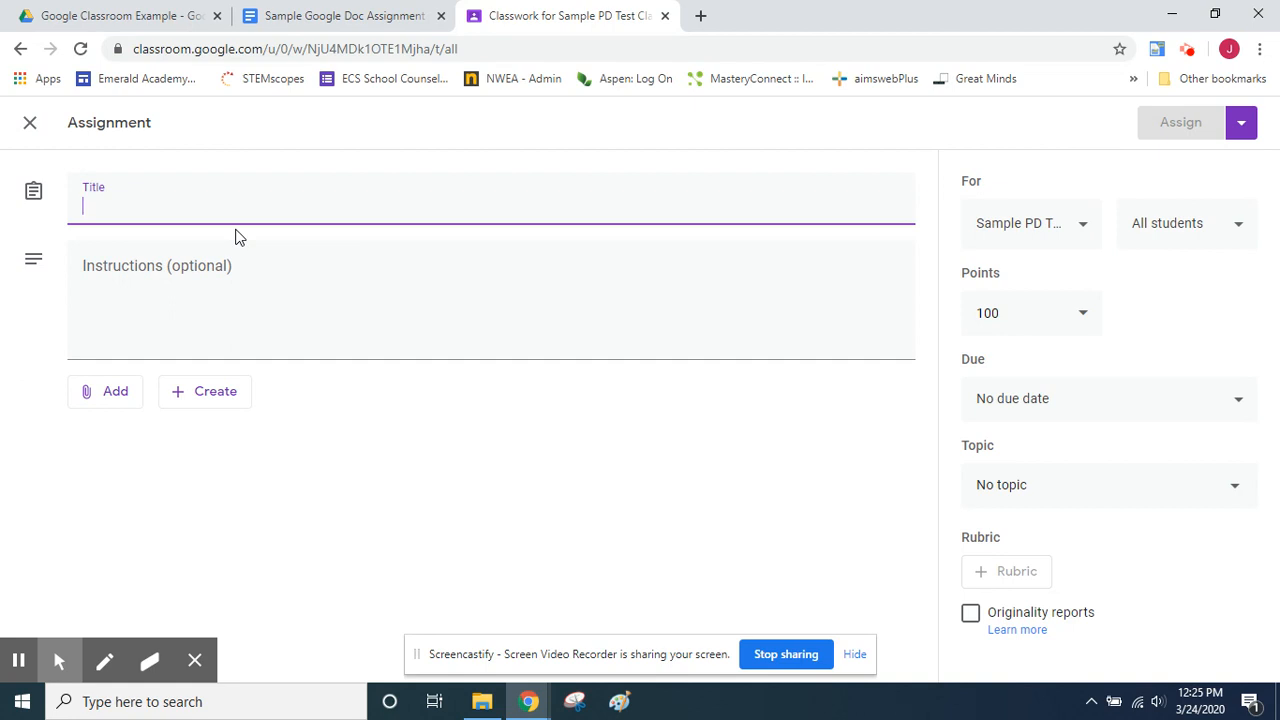
pyautogui.write('Classwork for Wednesday, 3/25')
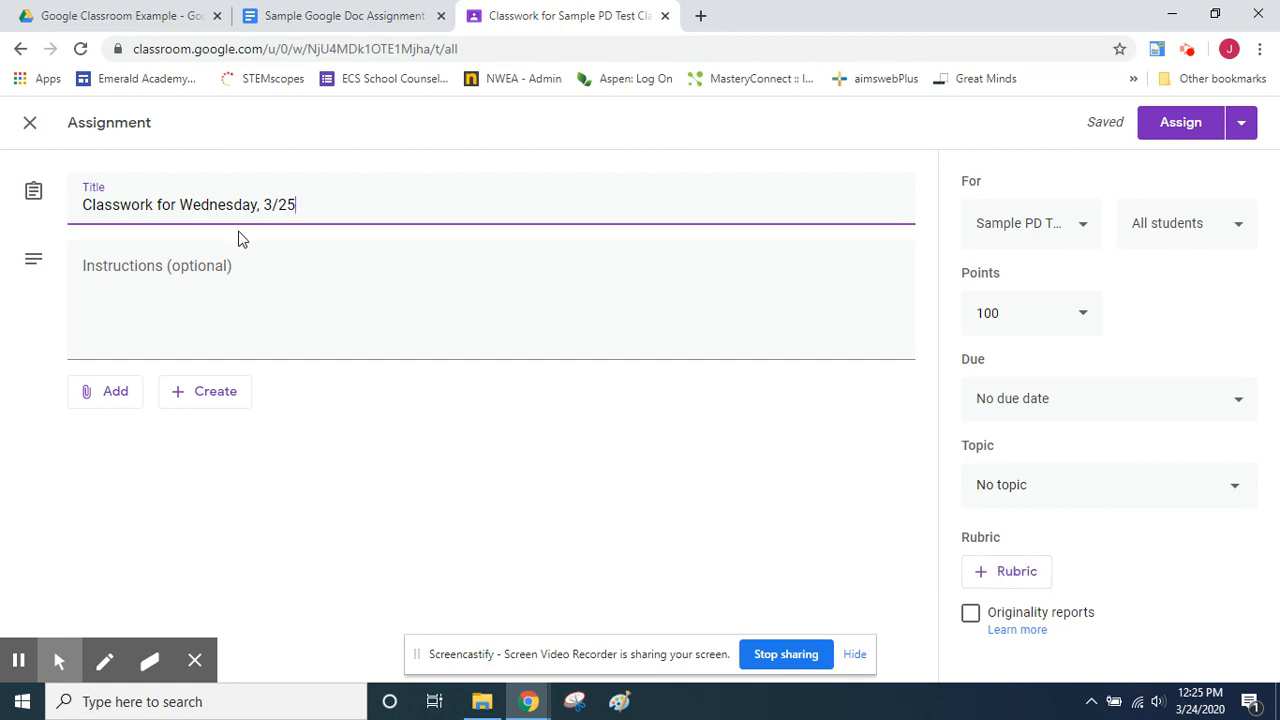
# Enter the instructions "Open your own copy of this document and type your answers to all questions in the document. Be sure to hit "turn in" when you are finished.".
pyautogui.click(268, 297)
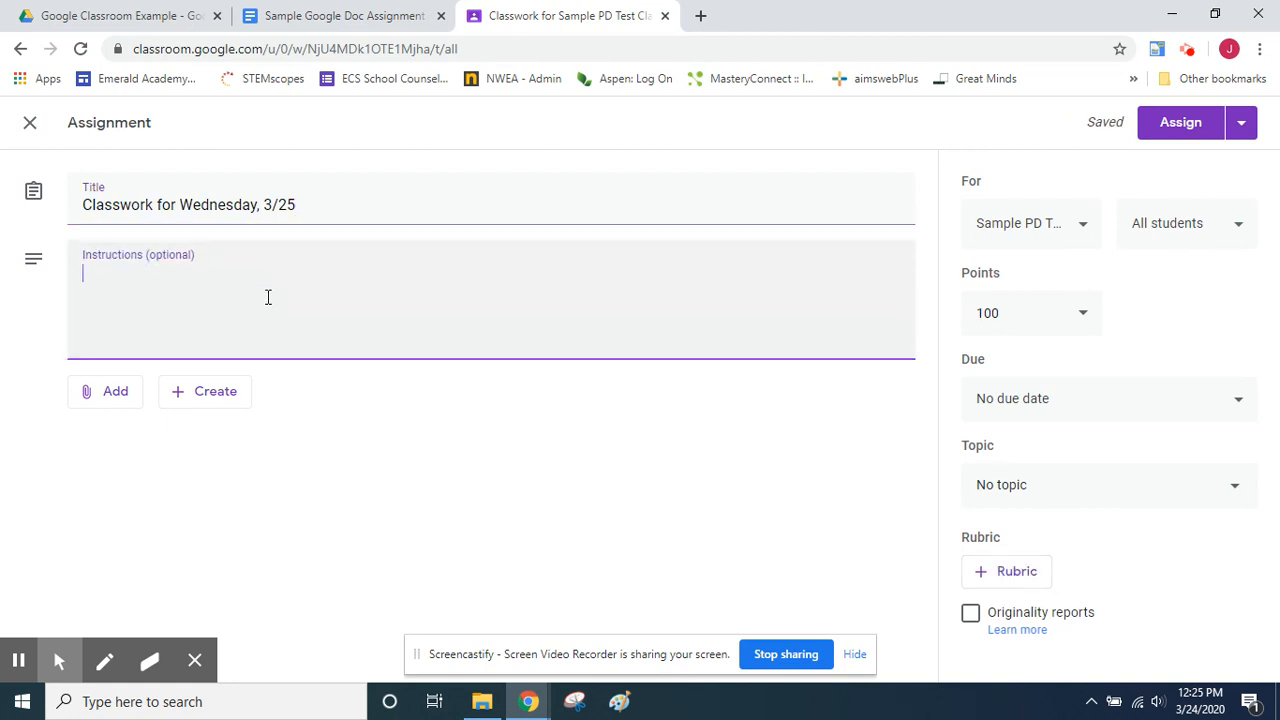
pyautogui.write('Open your own copy of ')
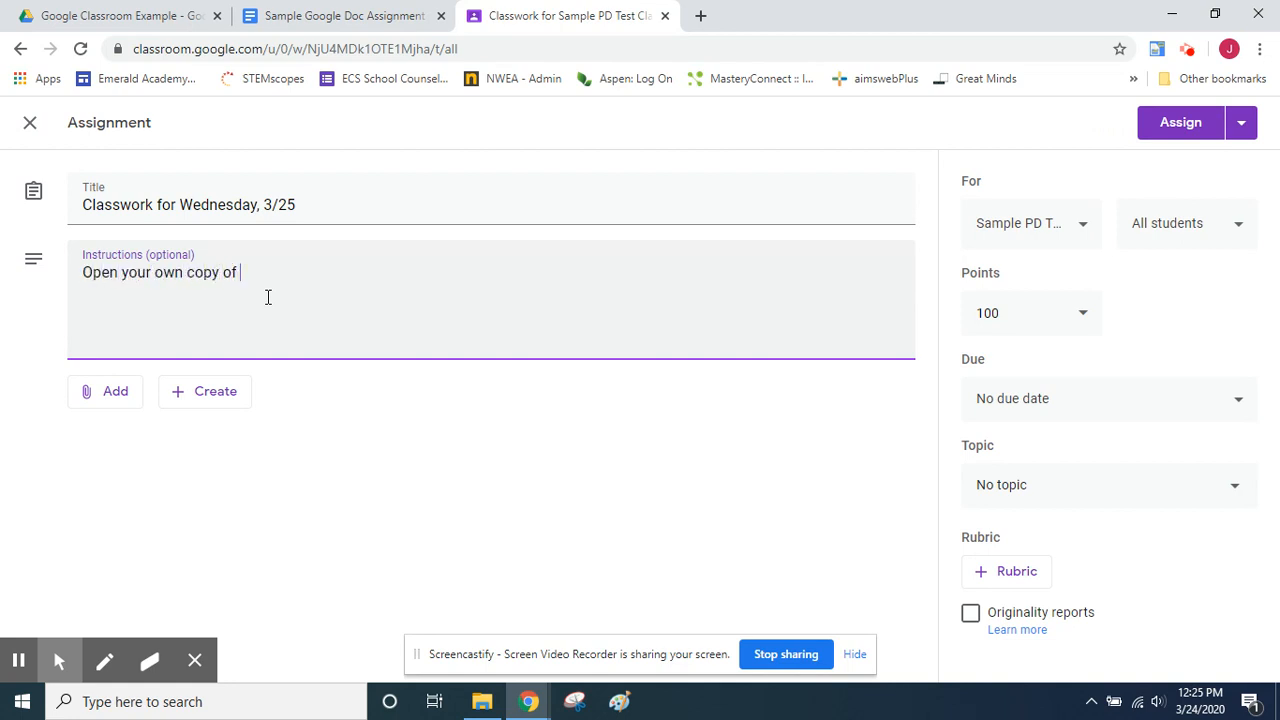
pyautogui.write('this document and type your answerss to')
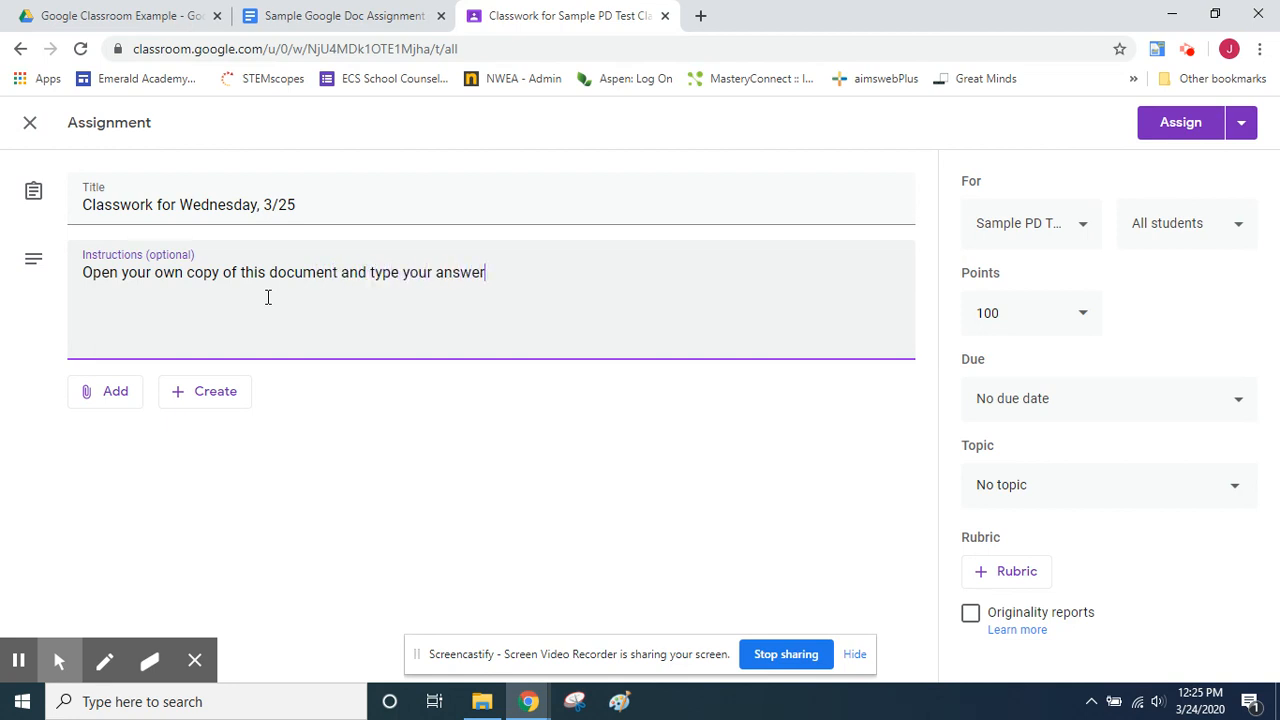
pyautogui.press('BackSpace')
pyautogui.press('BackSpace')
pyautogui.press('BackSpace')
pyautogui.press('BackSpace')
pyautogui.write('to all questions in the docun')
pyautogui.press('BackSpace')
pyautogui.press('BackSpace')
pyautogui.press('BackSpace')
pyautogui.press('BackSpace')
pyautogui.write('ocument.  Be sur')
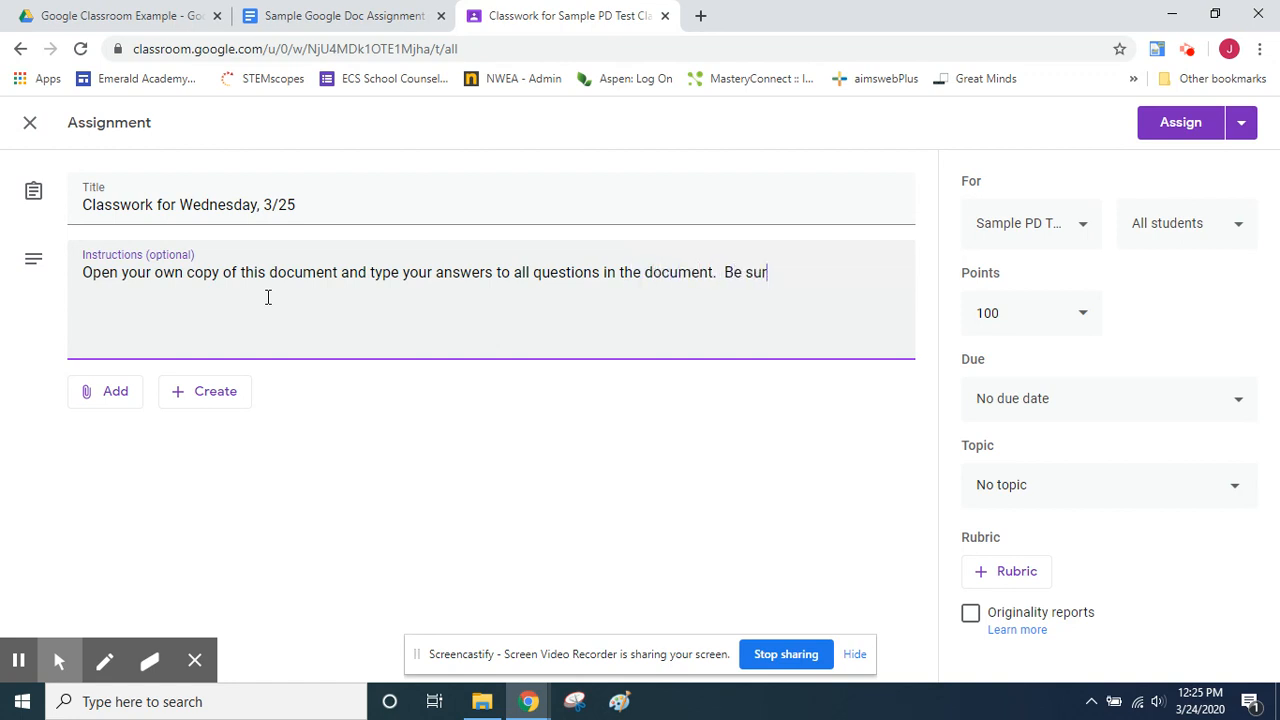
pyautogui.write('e to hit "turn in" when you are finished.')
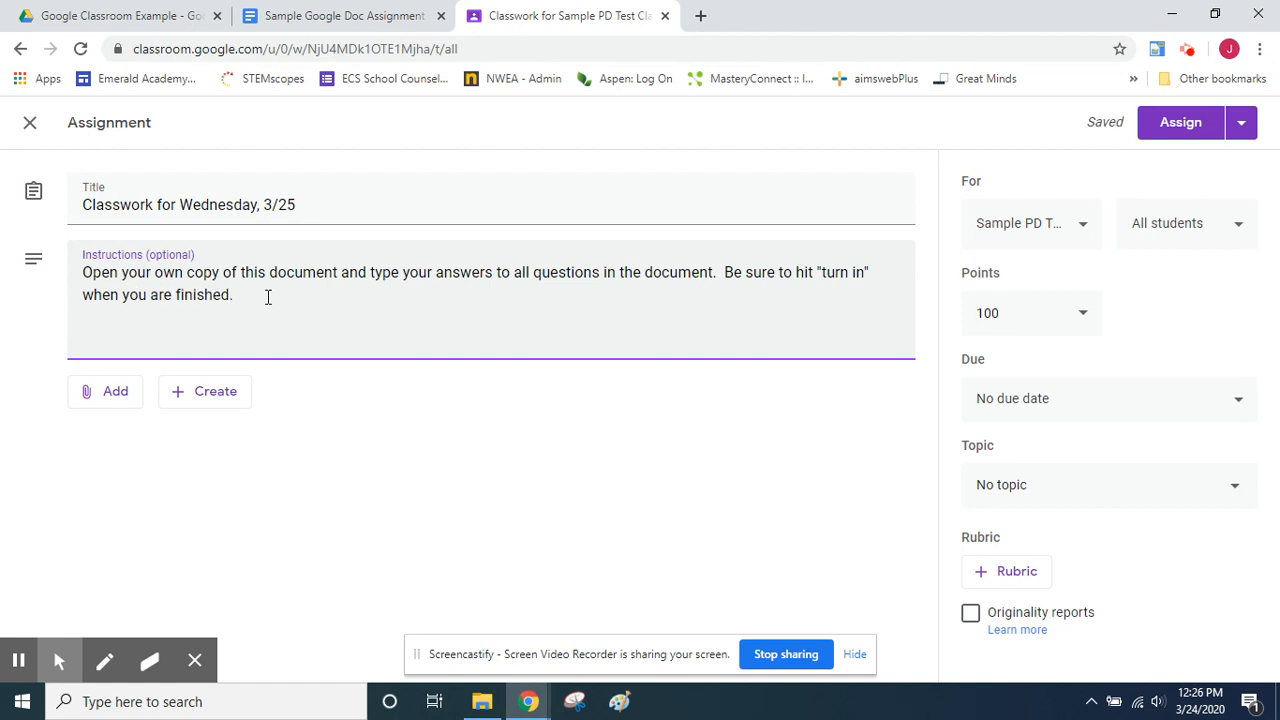
# Start attaching a Google Drive file to the assignment and search the Drive files for "sample goog".
pyautogui.click(102, 397)
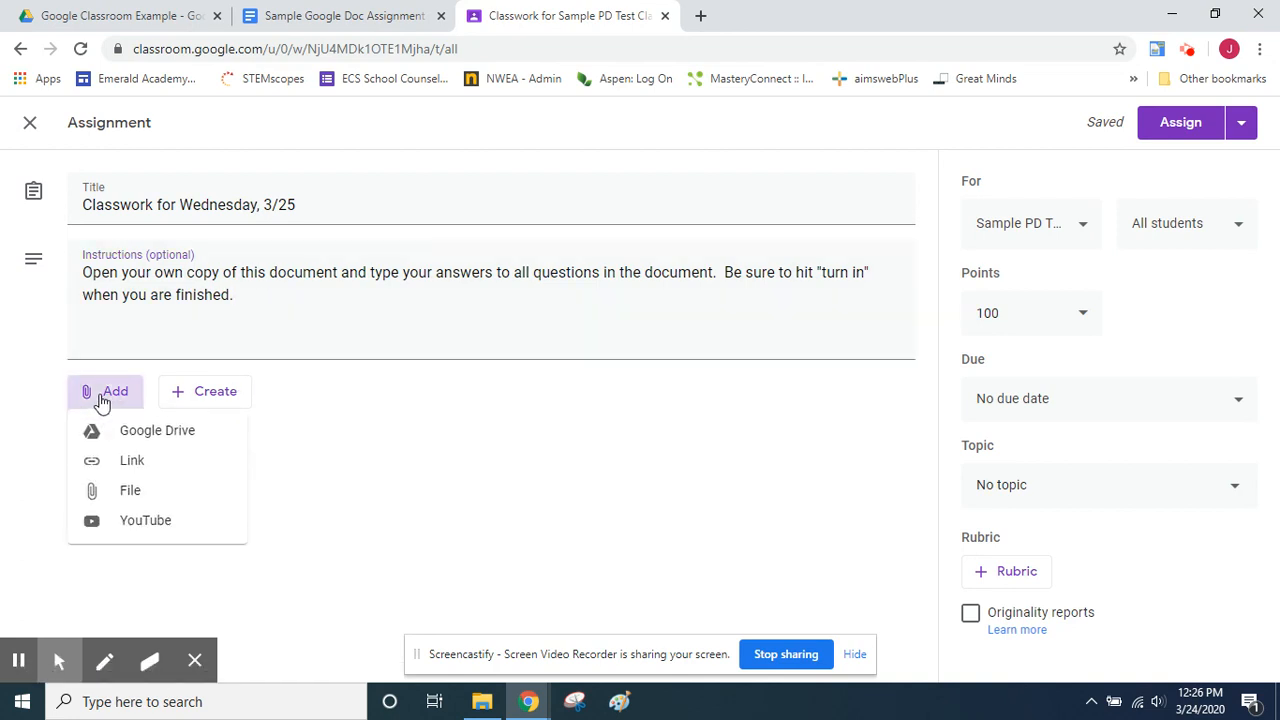
pyautogui.click(143, 430)
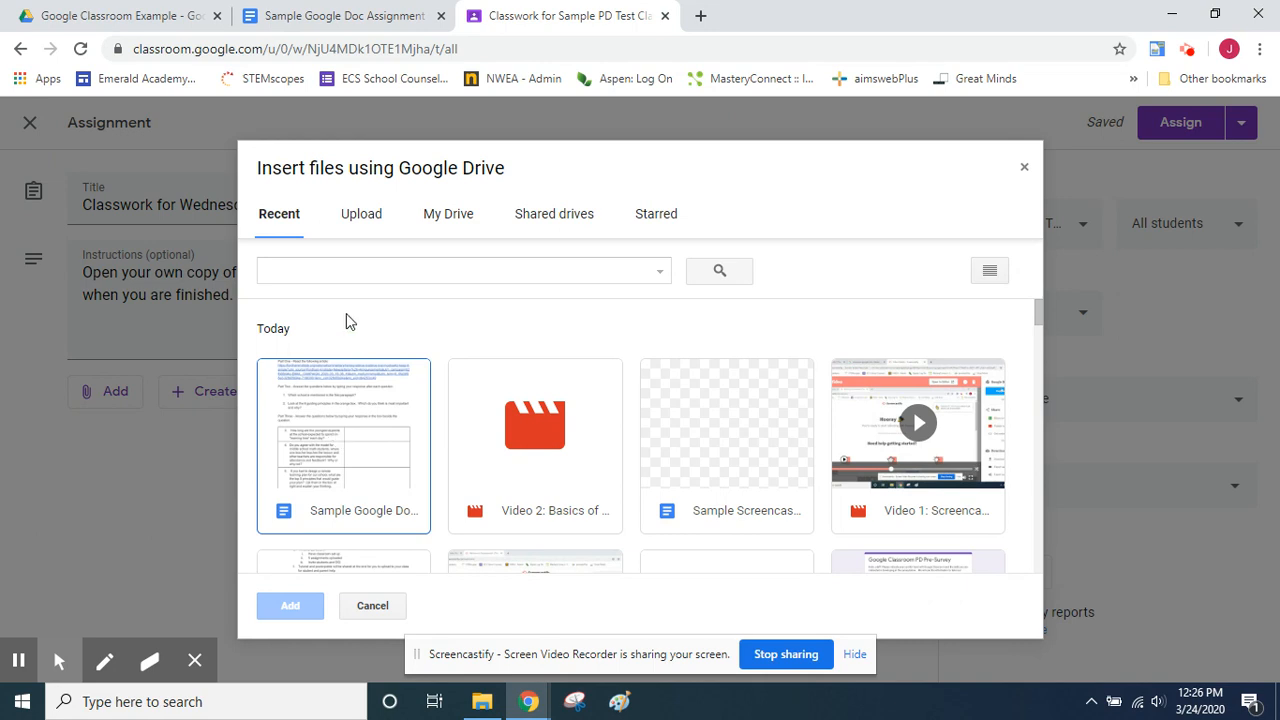
pyautogui.click(335, 274)
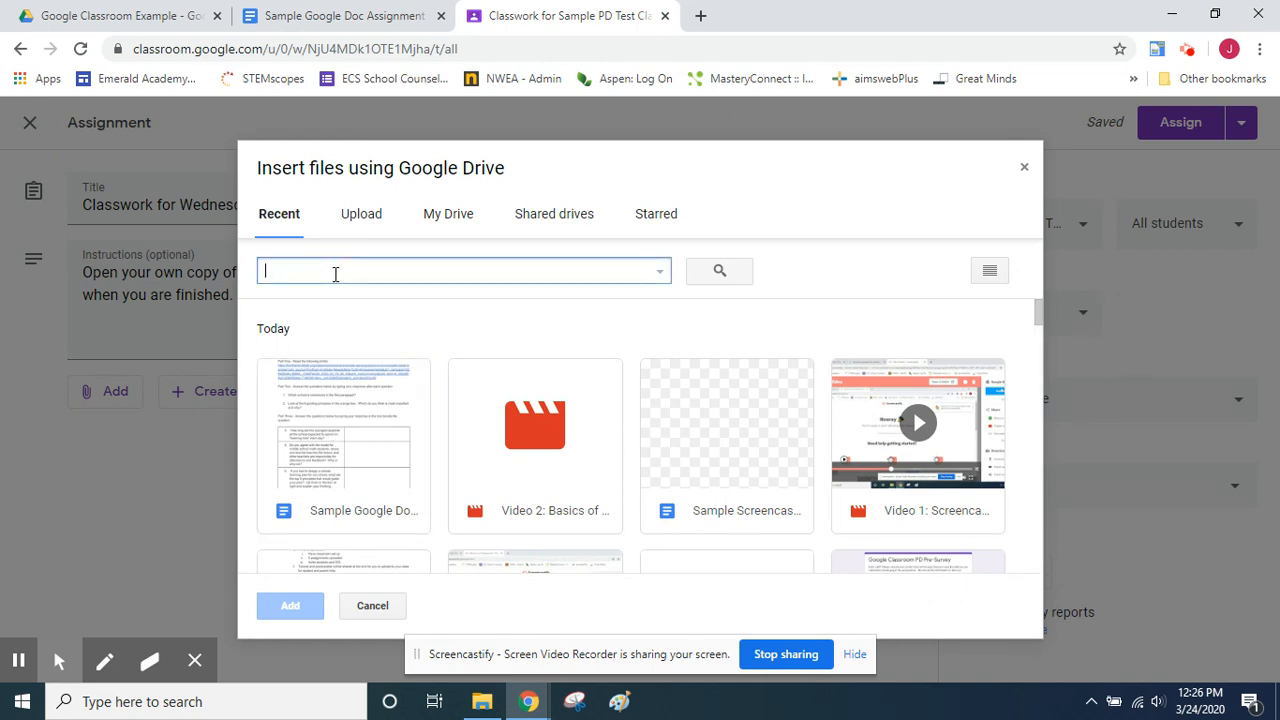
pyautogui.write('sample goog')
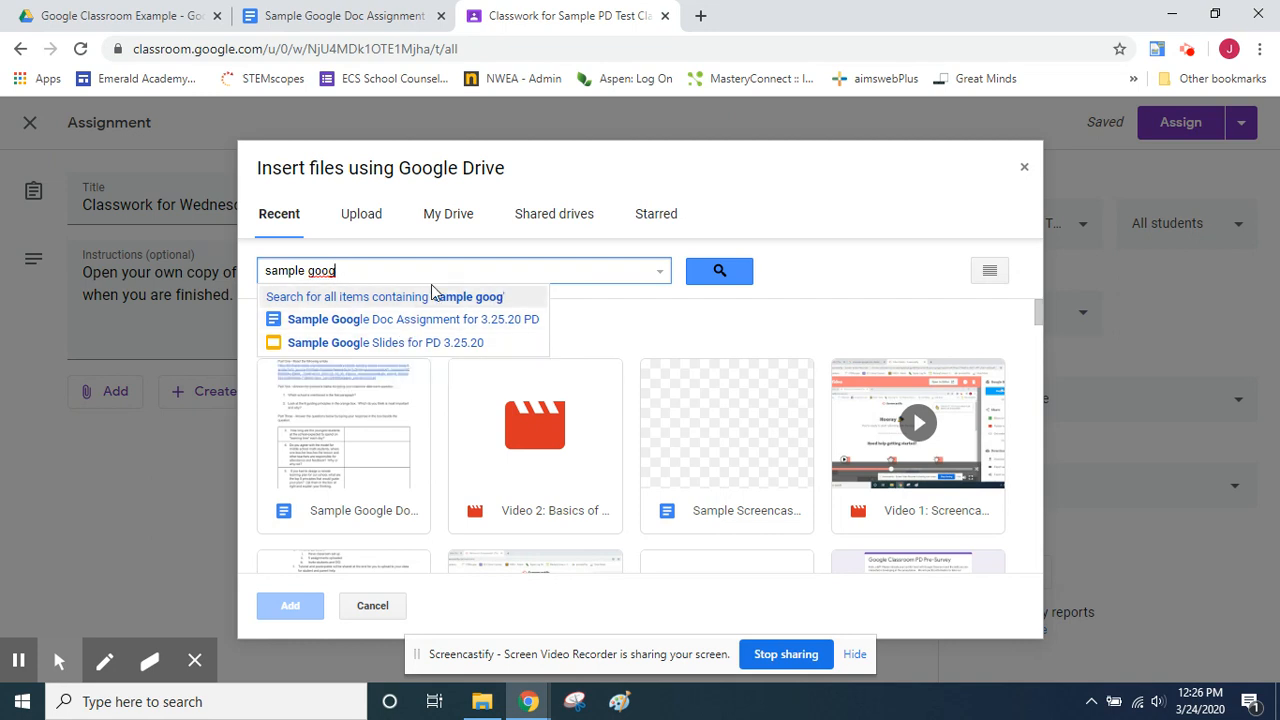
# Browse My Drive in list view and look inside the Google Classroom Example folder for the assignment document.
pyautogui.click(450, 216)
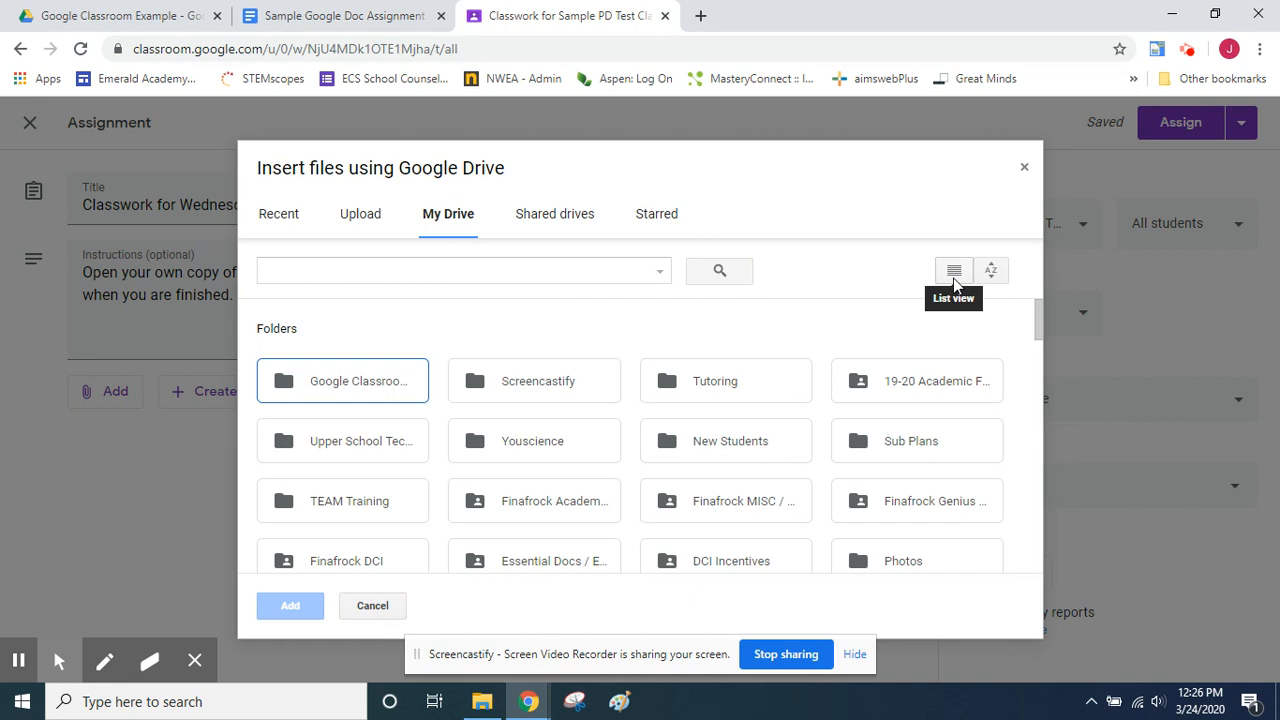
pyautogui.click(956, 274)
pyautogui.moveTo(1038, 348); pyautogui.dragTo(1038, 339)
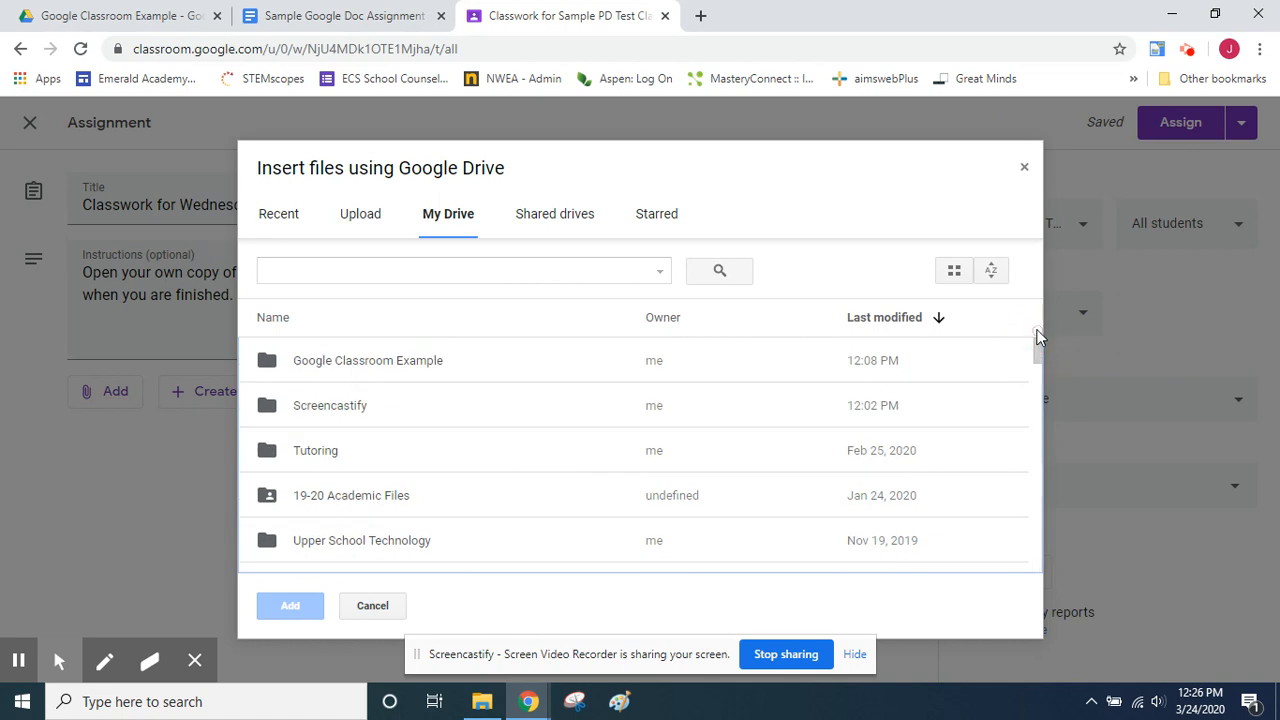
pyautogui.doubleClick(358, 361)
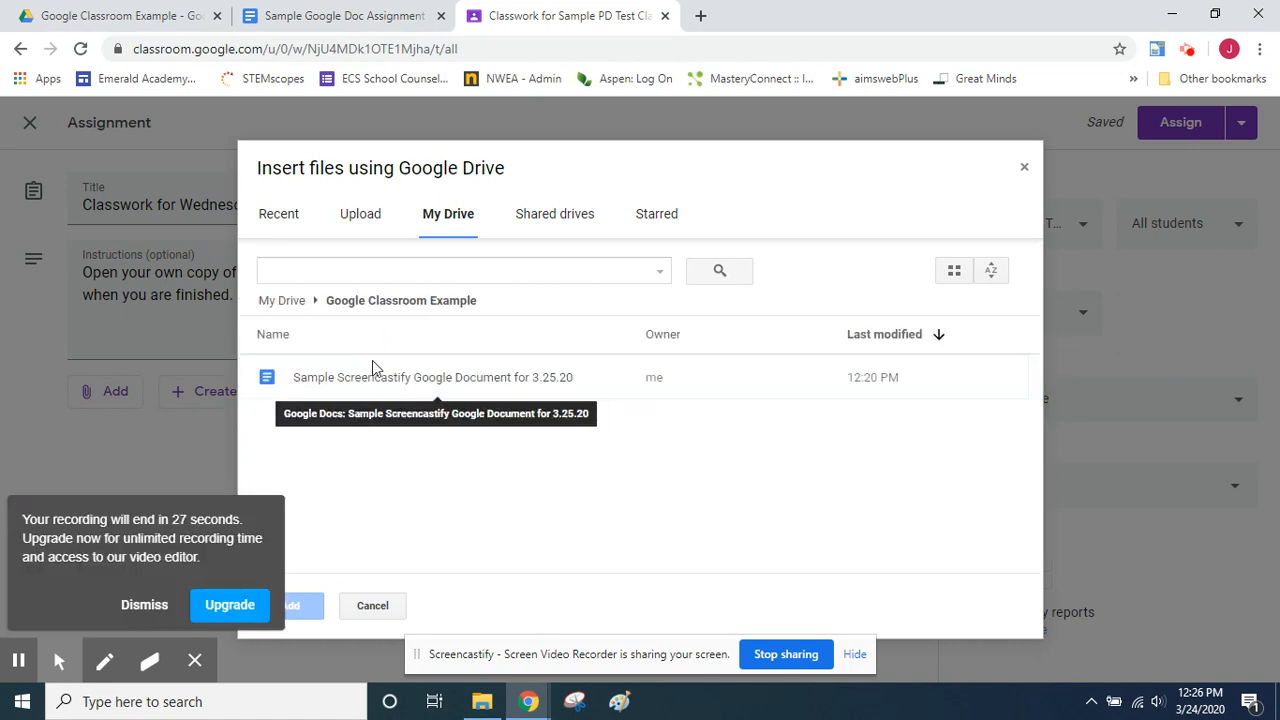
# Attach the recent file "Sample Google Doc Assignment for 3.25.20 PD" and set it to make a copy for each student.
pyautogui.click(282, 216)
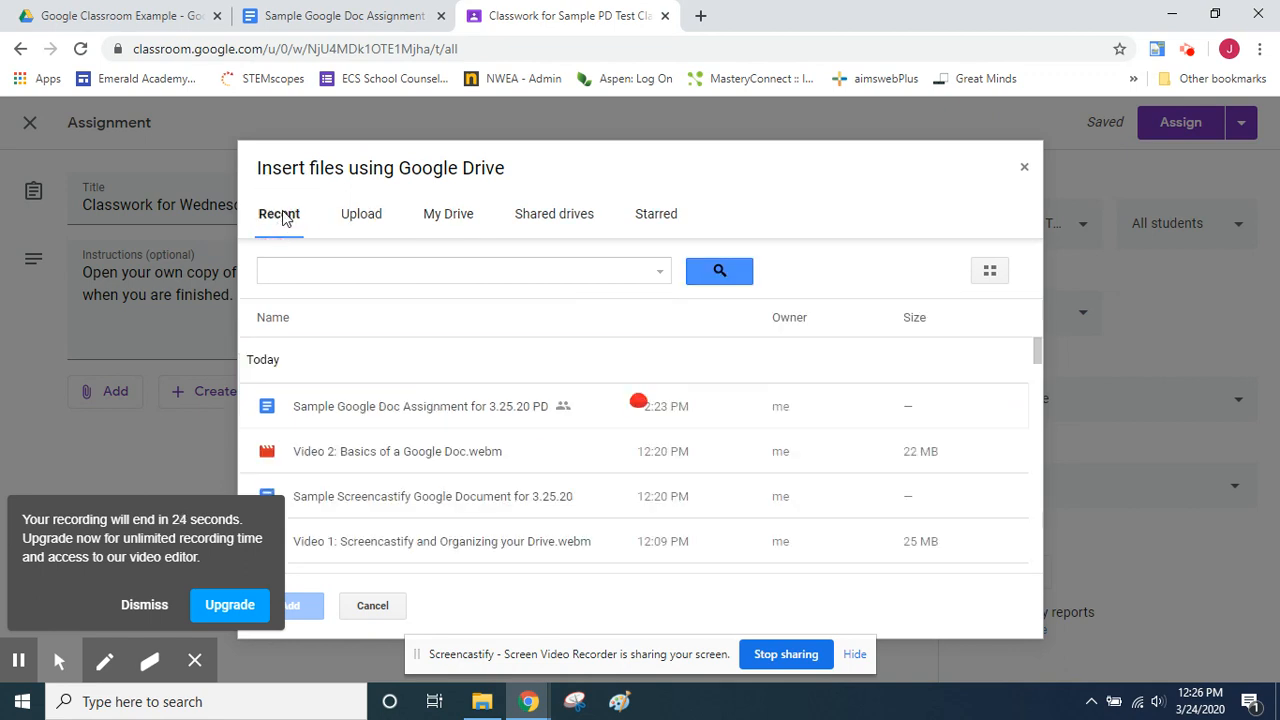
pyautogui.doubleClick(410, 412)
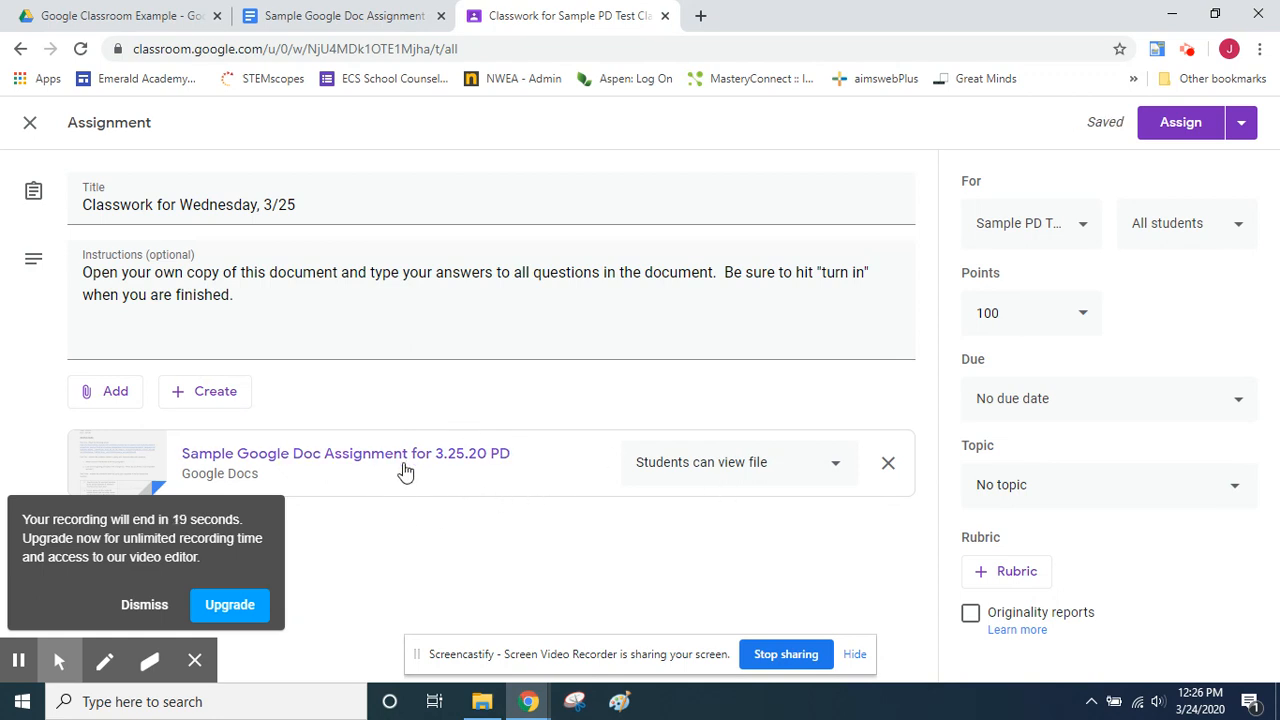
pyautogui.click(739, 476)
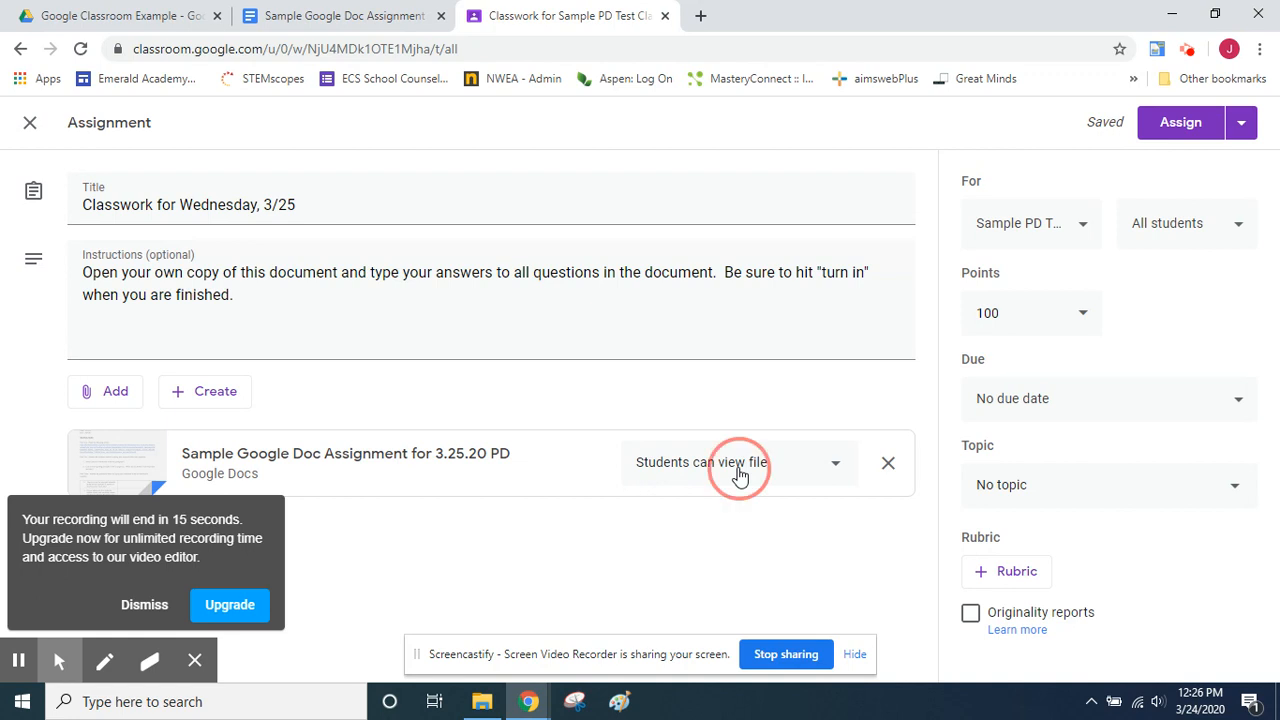
pyautogui.click(750, 561)
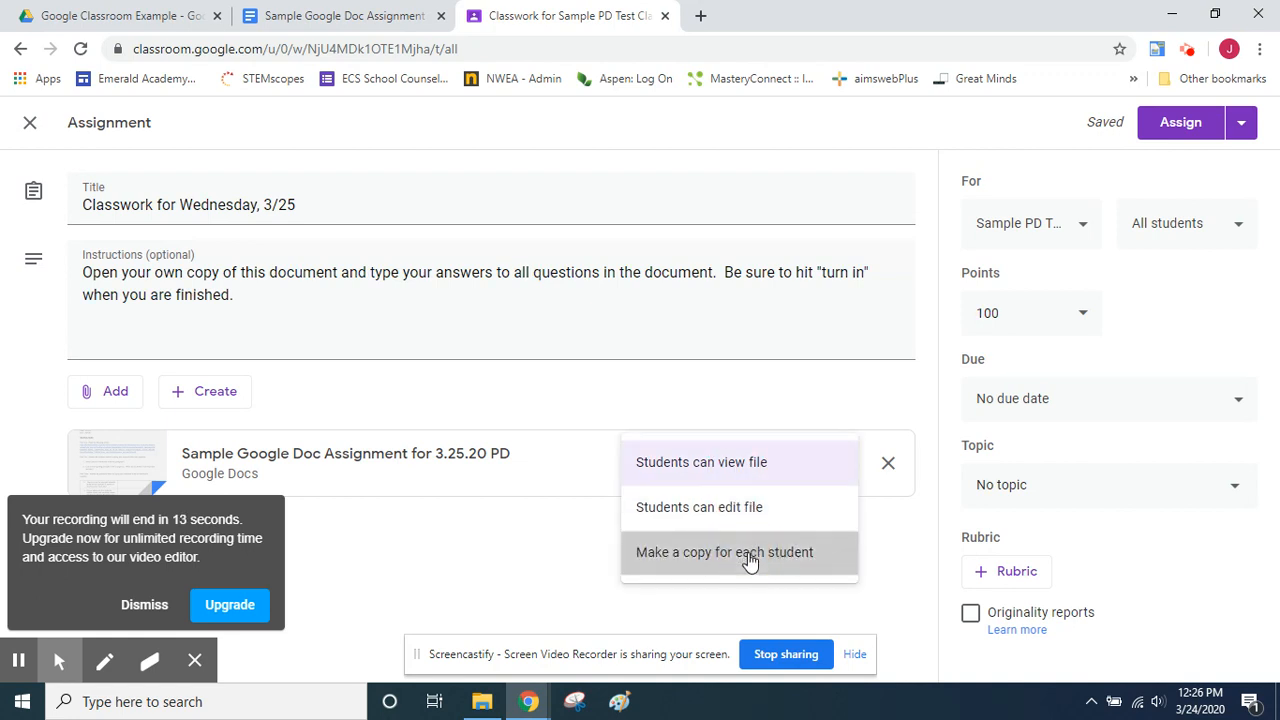